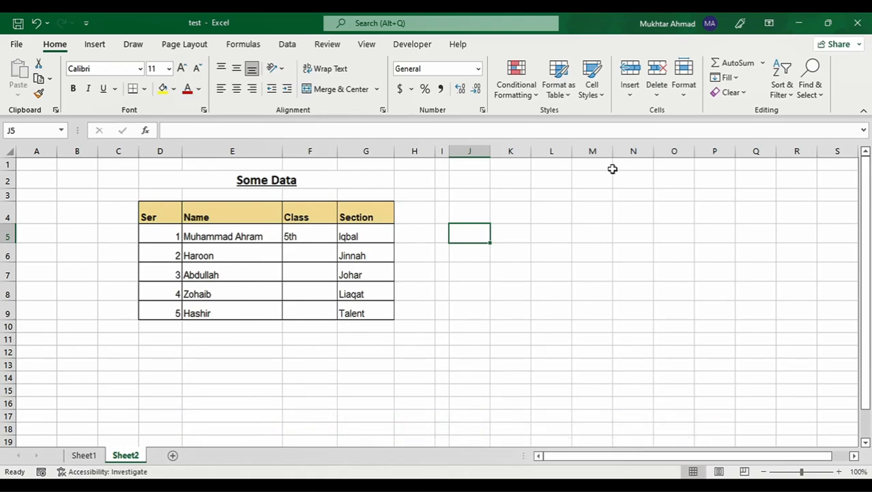
pyautogui.moveTo(340, 179); pyautogui.dragTo(332, 308)
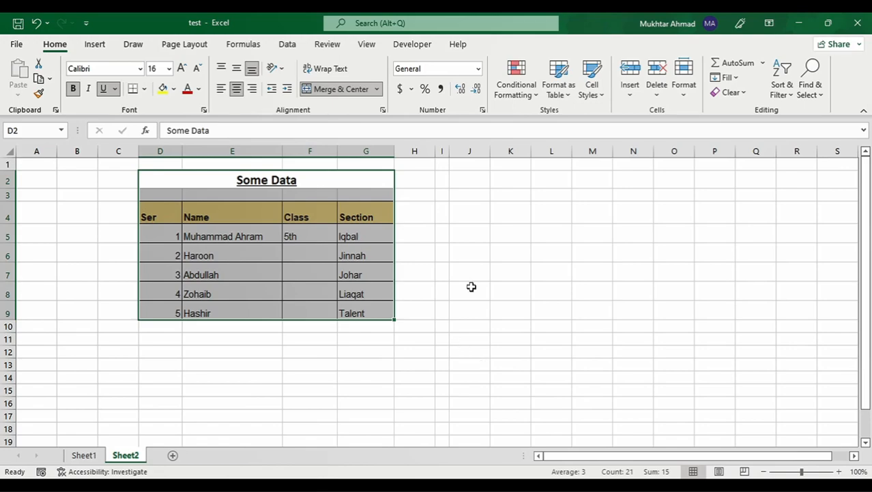
pyautogui.click(430, 289)
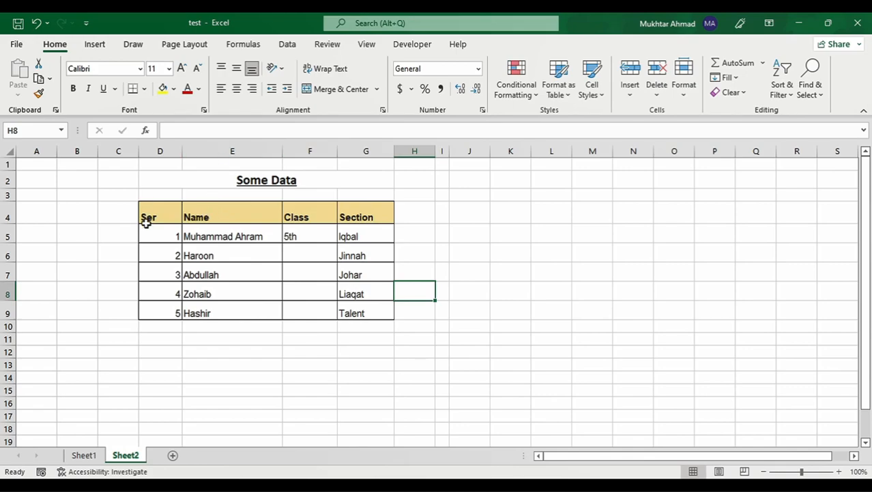
# - Try top, middle and bottom vertical alignment on the Ser header cell, finishing with middle alignment
pyautogui.click(163, 215)
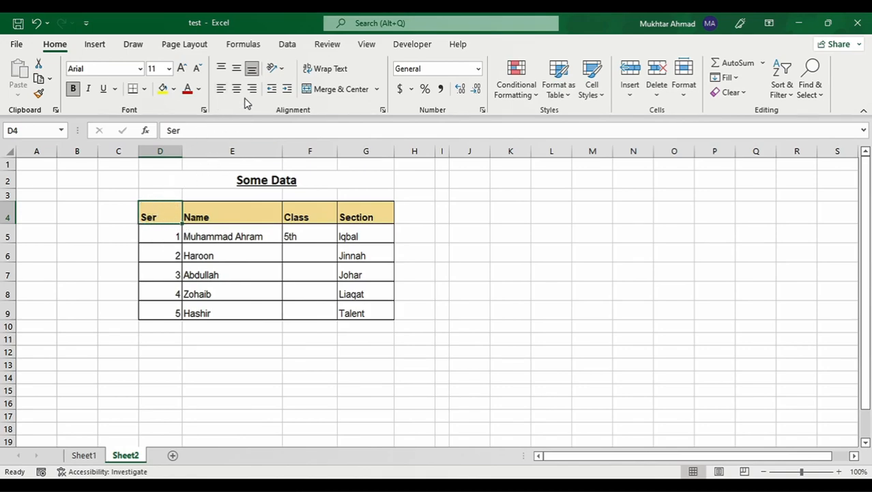
pyautogui.click(221, 69)
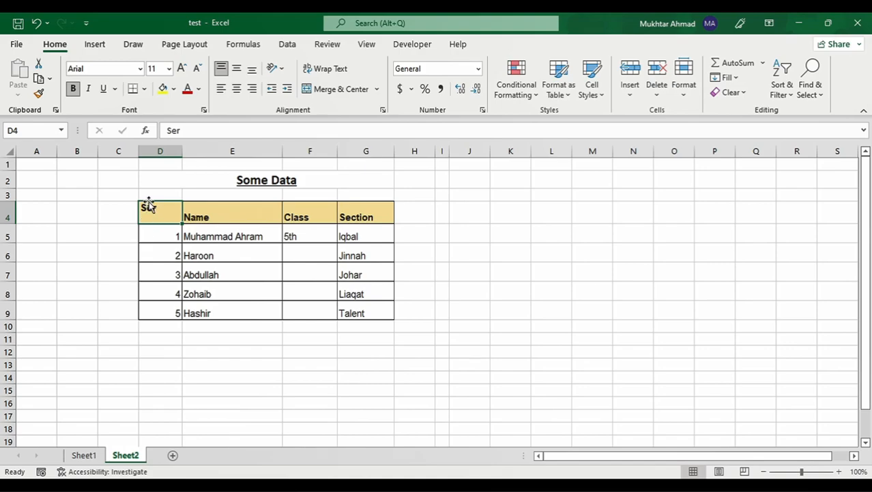
pyautogui.click(237, 71)
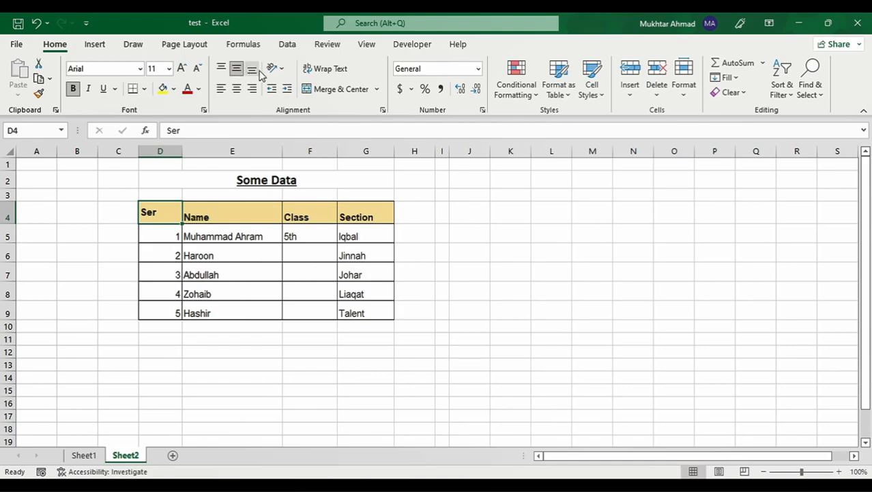
pyautogui.click(253, 71)
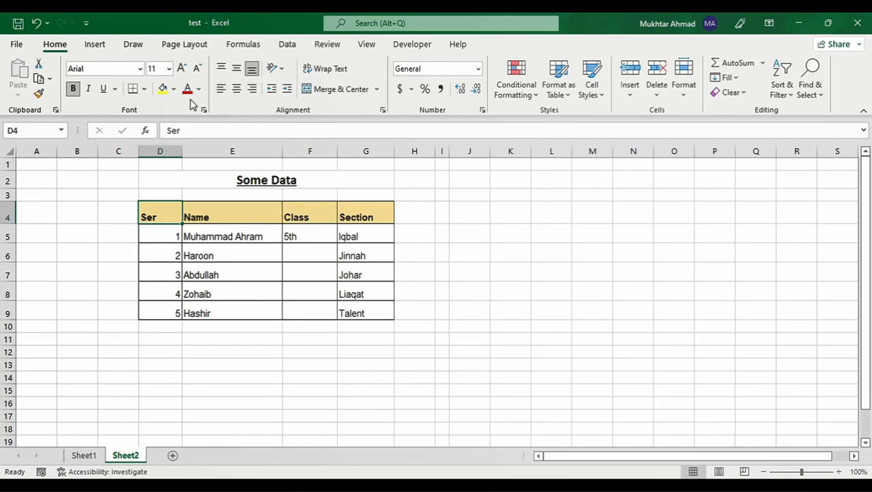
pyautogui.click(236, 71)
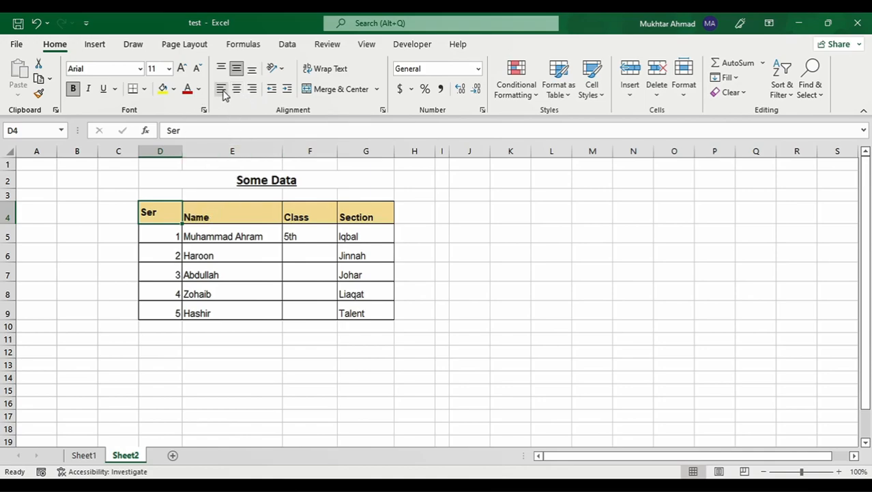
# - Try left, center and right horizontal alignment on the Ser header cell, keeping it centered
pyautogui.click(220, 91)
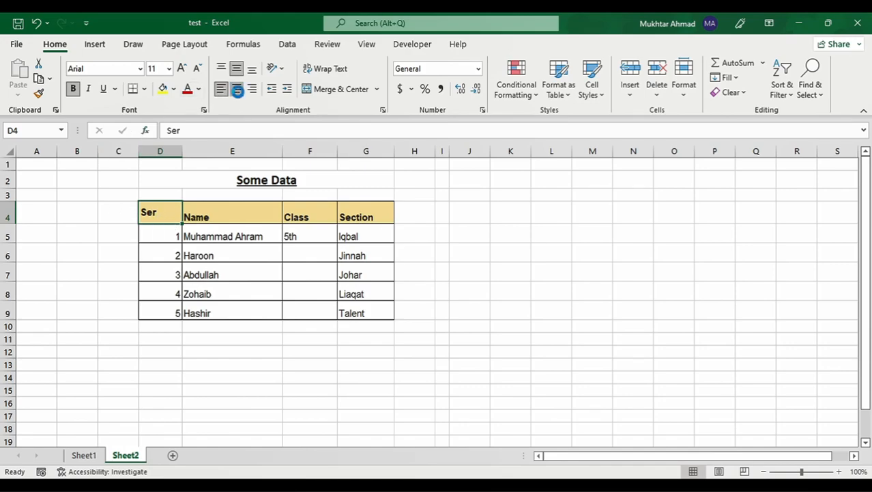
pyautogui.click(236, 90)
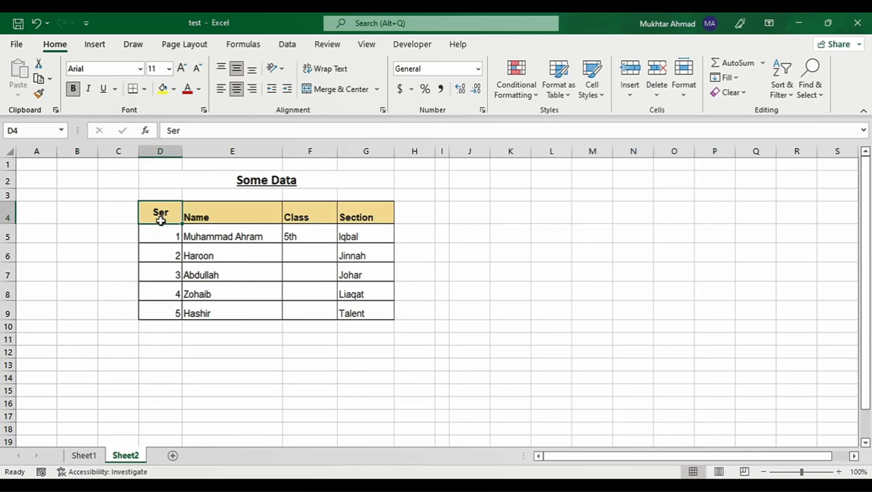
pyautogui.click(252, 91)
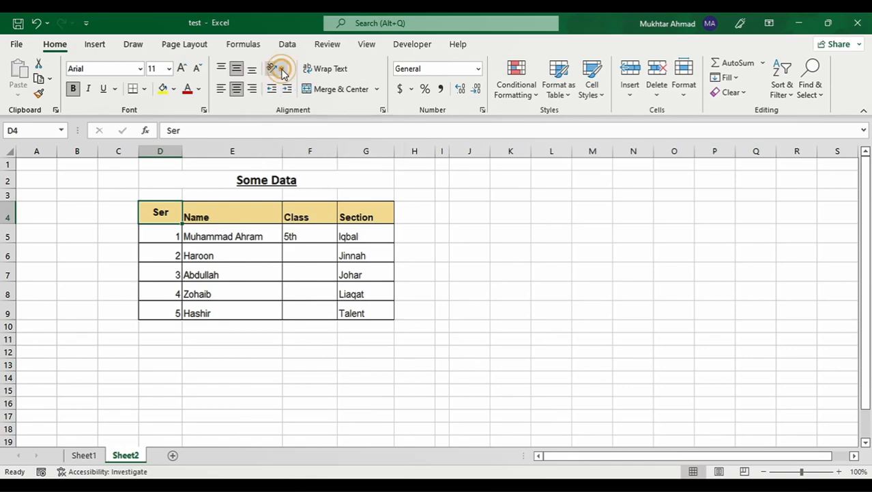
# - Try the Angle Counterclockwise and Angle Clockwise text orientations on the Ser header cell
pyautogui.click(282, 71)
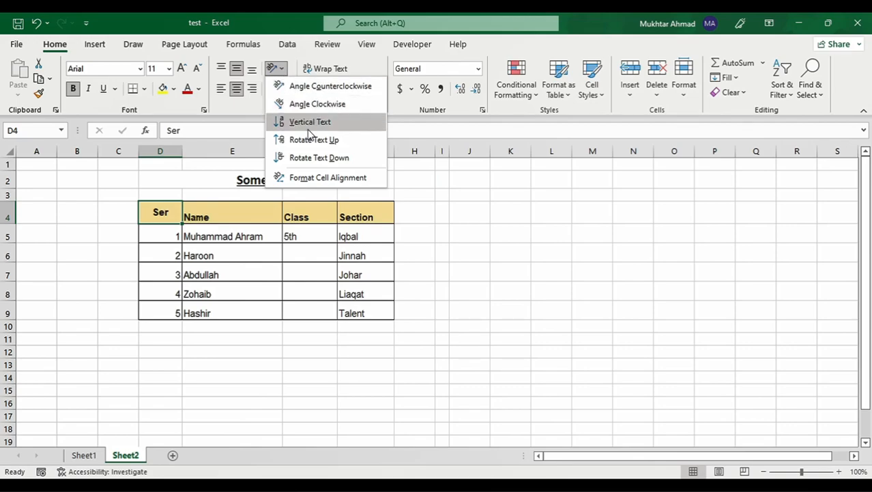
pyautogui.click(316, 87)
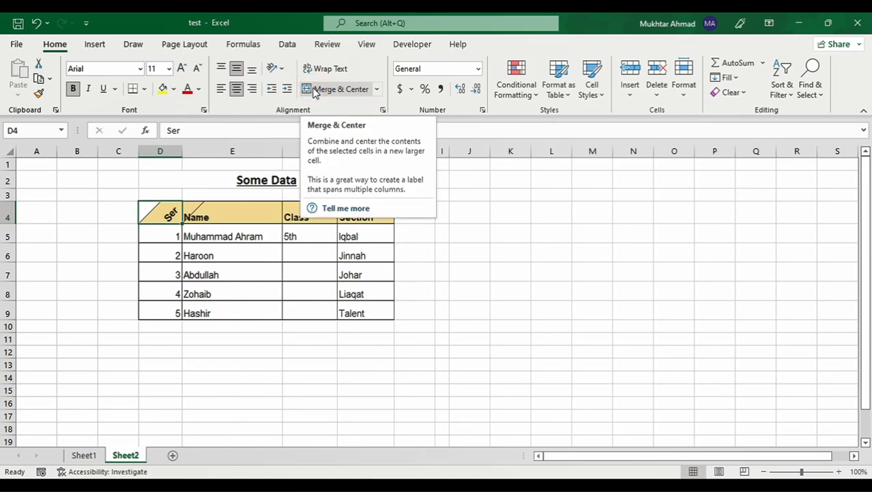
pyautogui.click(275, 69)
pyautogui.click(302, 106)
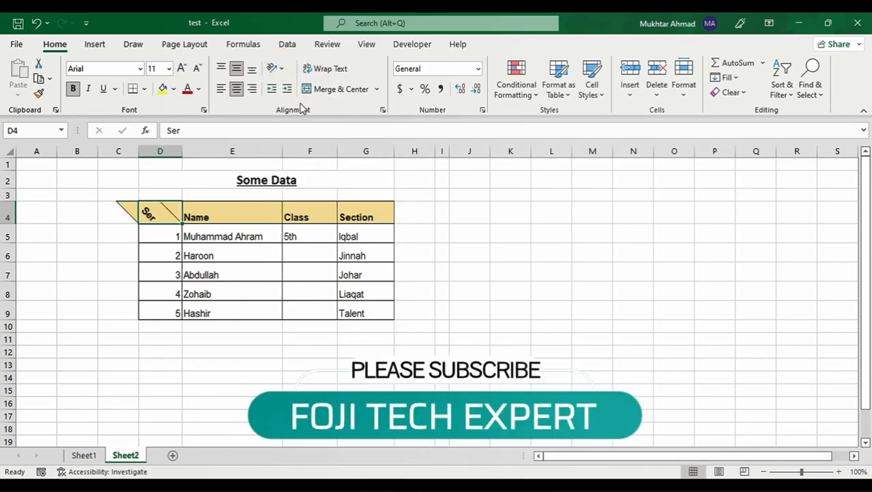
pyautogui.click(174, 236)
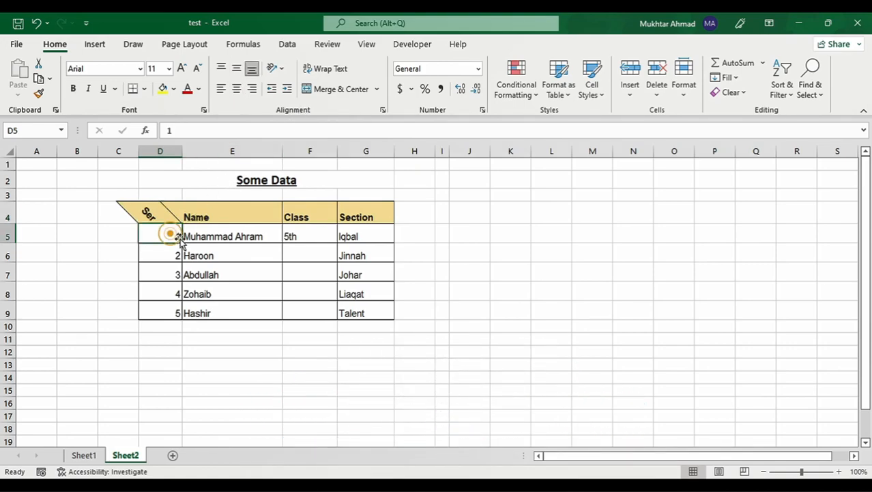
# - Apply Vertical Text orientation to the Ser header and fit the height of row 4 to the stacked letters
pyautogui.click(148, 212)
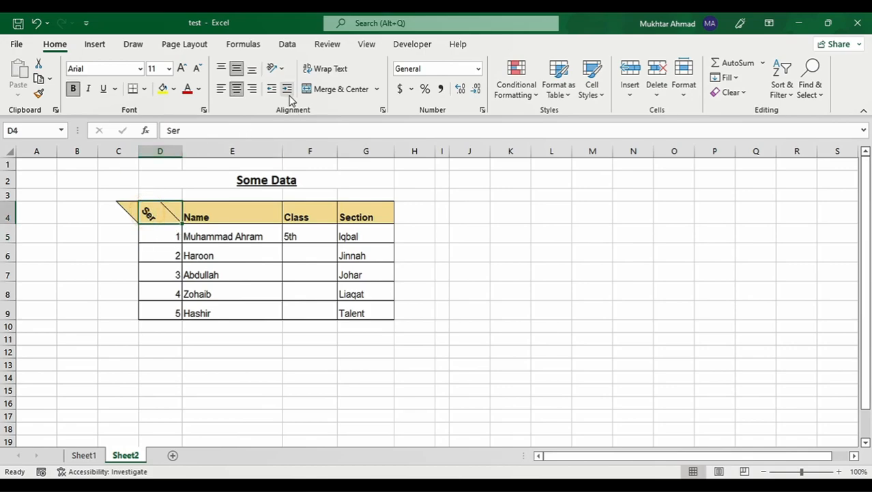
pyautogui.click(283, 70)
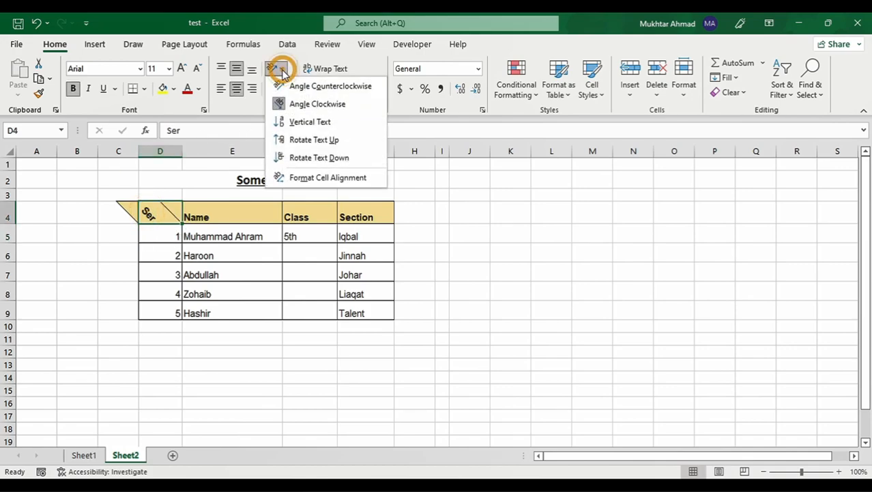
pyautogui.click(303, 121)
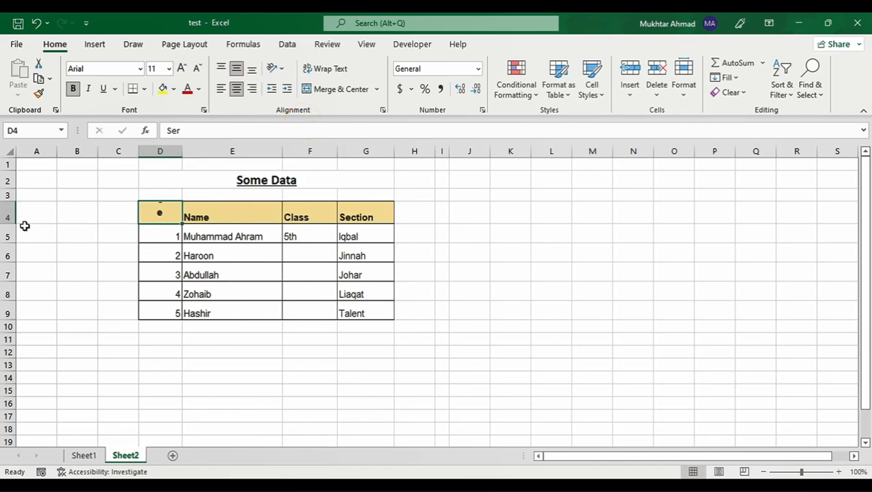
pyautogui.moveTo(12, 225); pyautogui.dragTo(13, 271)
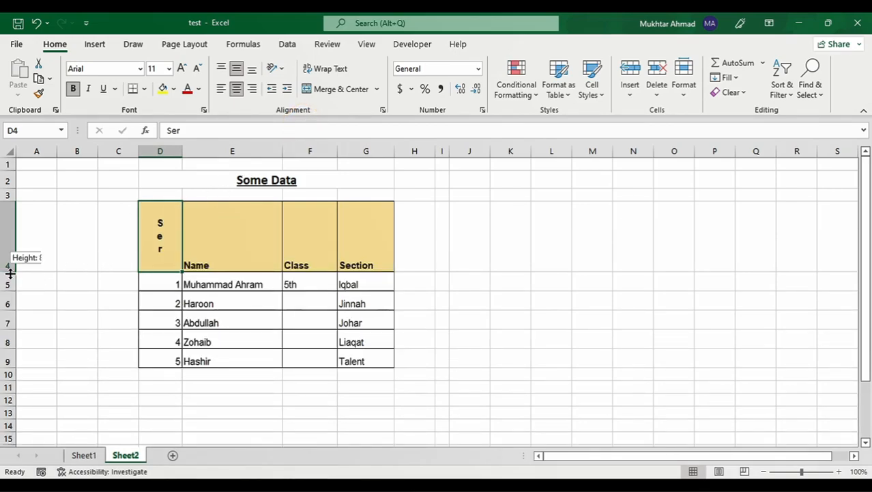
pyautogui.doubleClick(9, 271)
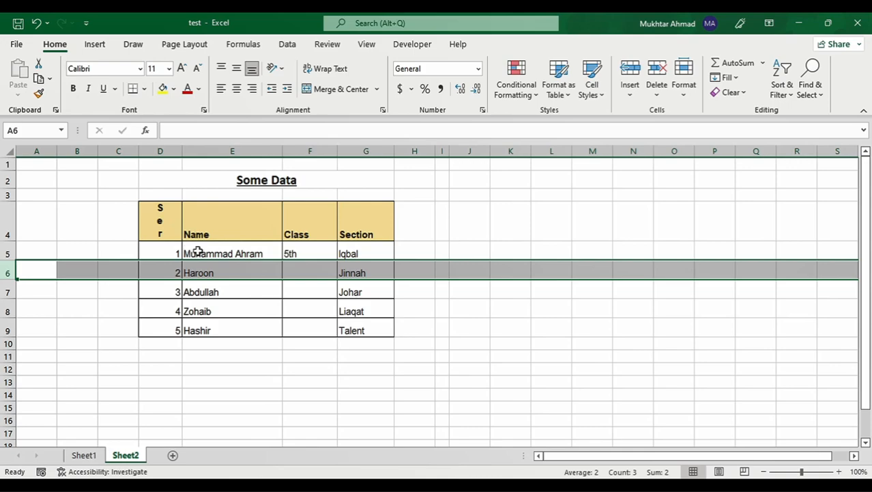
# - Change the Ser header's orientation to Rotate Text Up
pyautogui.click(162, 208)
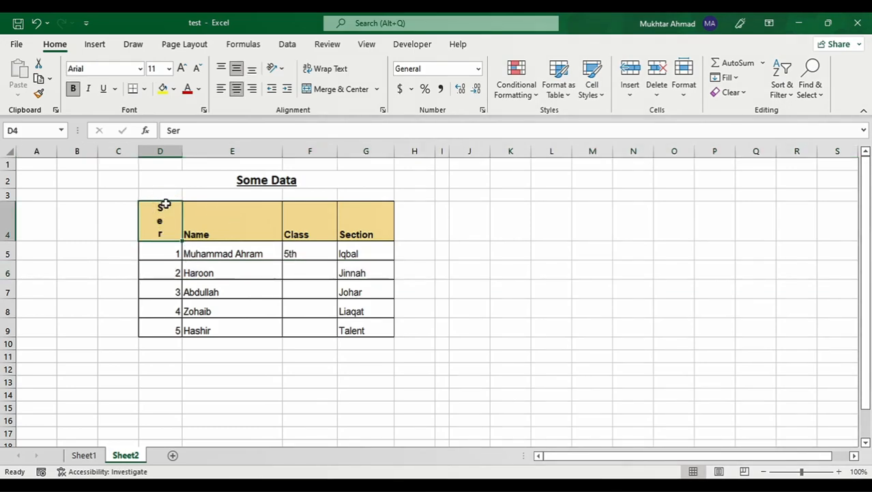
pyautogui.click(275, 68)
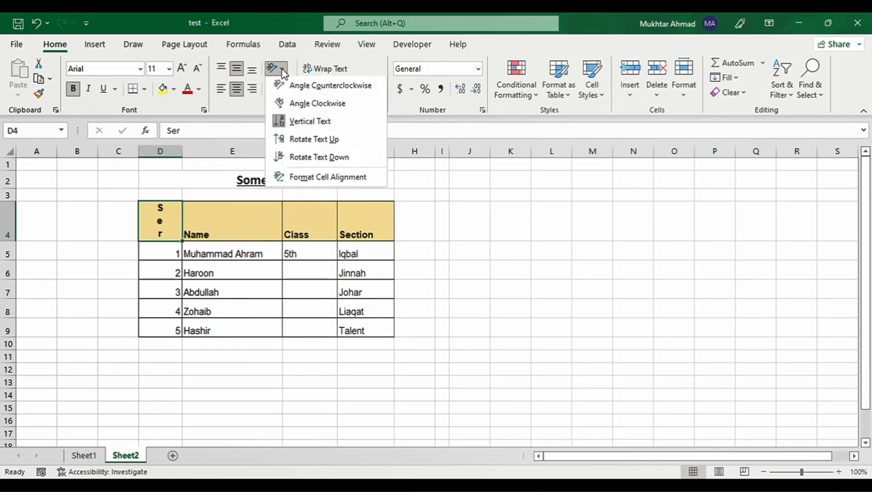
pyautogui.click(314, 140)
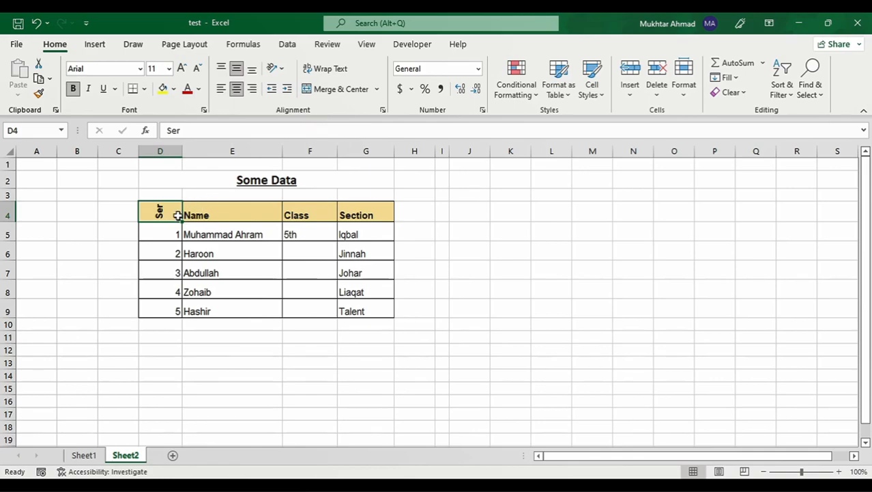
# - Narrow column D, auto-fit it to its contents, and widen it back to about its original width
pyautogui.moveTo(179, 151); pyautogui.dragTo(156, 151)
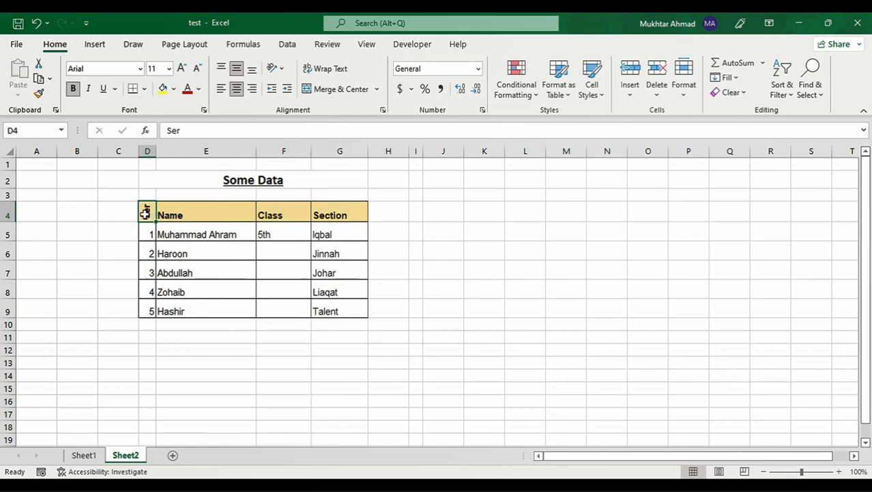
pyautogui.doubleClick(155, 152)
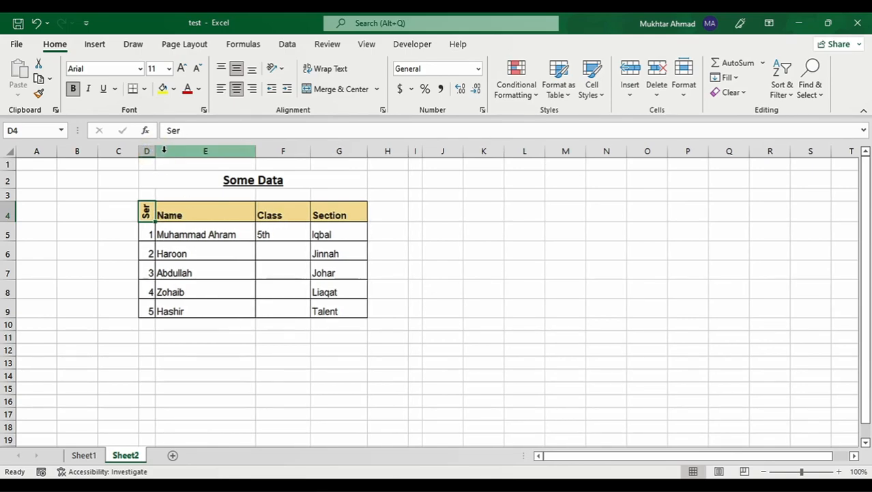
pyautogui.doubleClick(155, 154)
pyautogui.moveTo(154, 152); pyautogui.dragTo(181, 154)
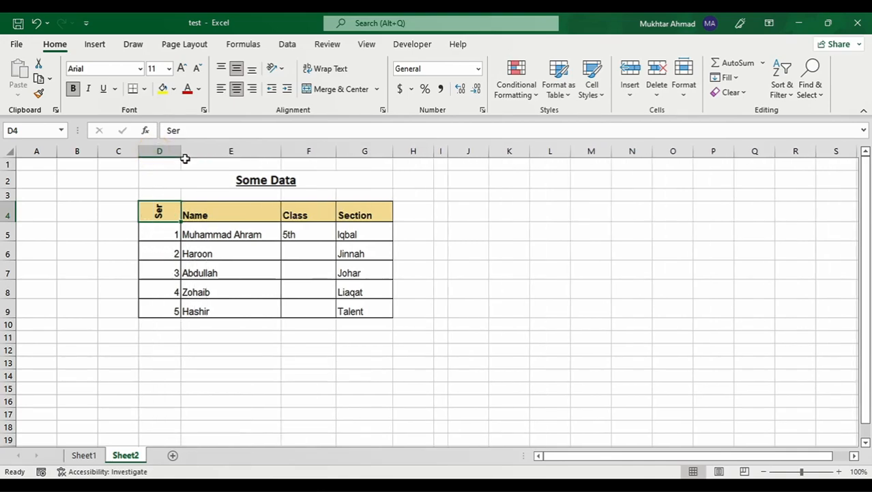
# - Change the Ser header's orientation to Rotate Text Down and auto-fit the width of column D
pyautogui.click(284, 70)
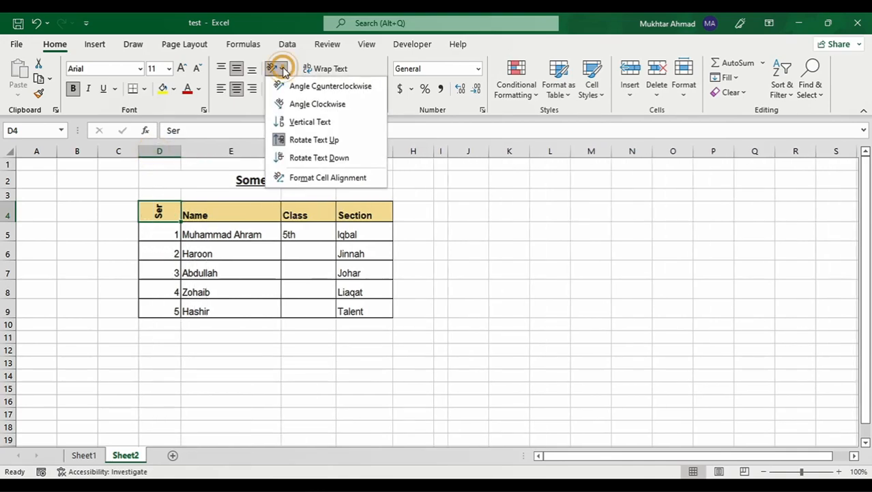
pyautogui.click(309, 161)
pyautogui.click(308, 163)
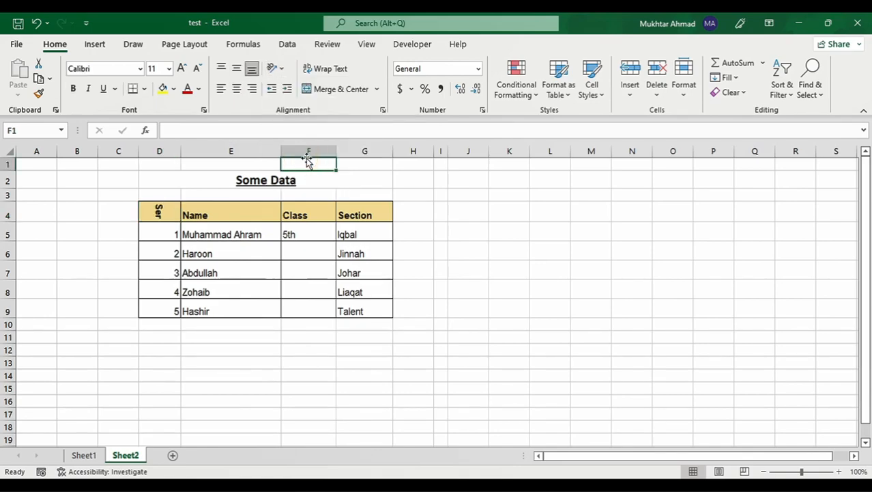
pyautogui.doubleClick(180, 151)
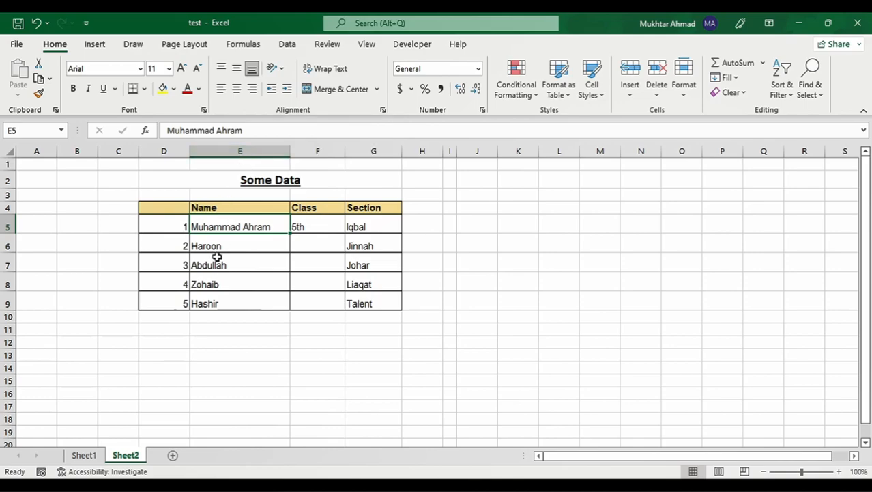
# - Increase the height of header row 4 slightly
pyautogui.moveTo(210, 224); pyautogui.dragTo(208, 304)
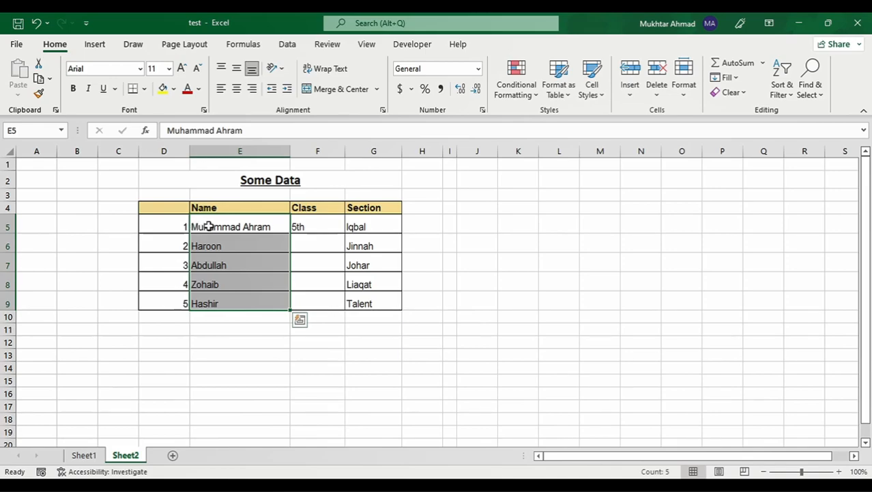
pyautogui.moveTo(11, 217); pyautogui.dragTo(11, 224)
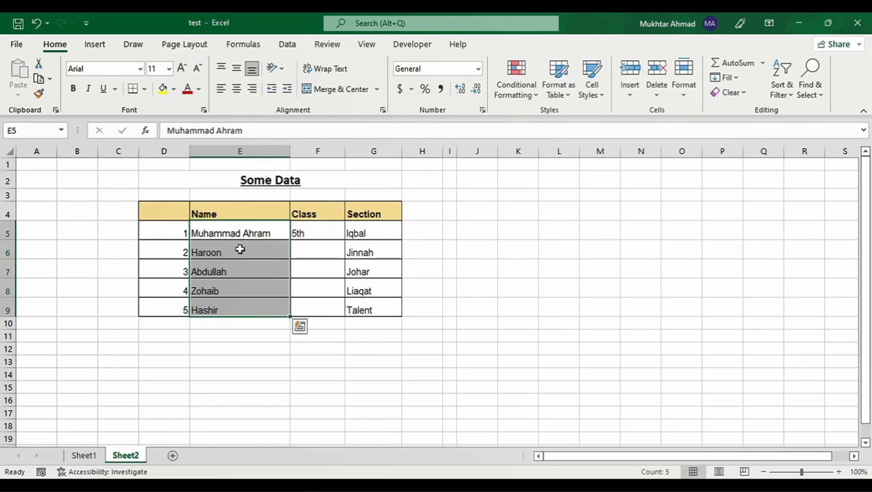
# - Increase the indent of the whole Name column E by one level
pyautogui.click(241, 151)
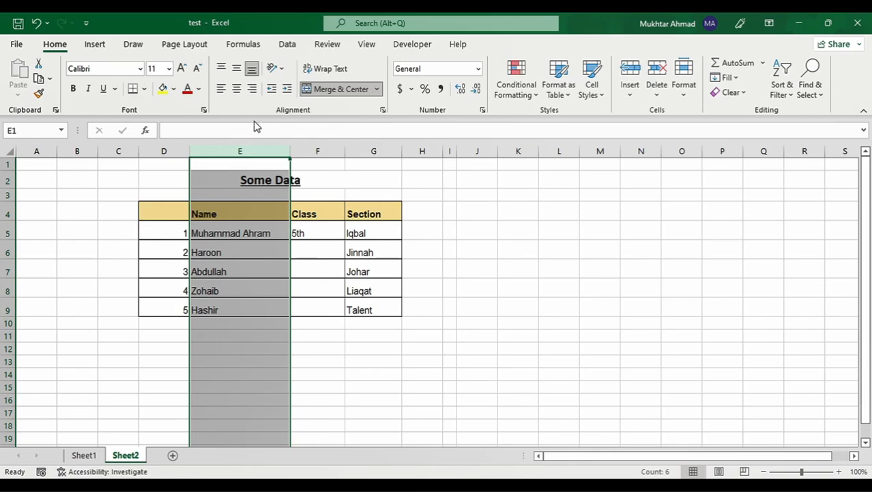
pyautogui.click(288, 90)
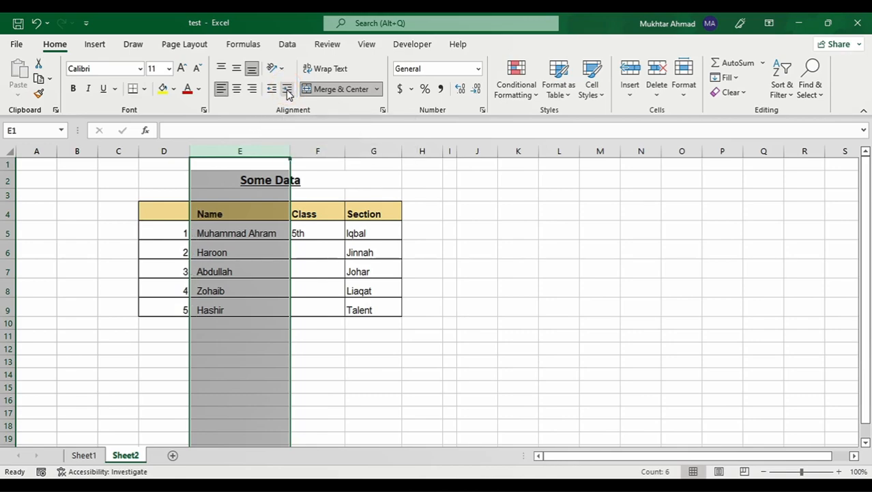
pyautogui.click(251, 265)
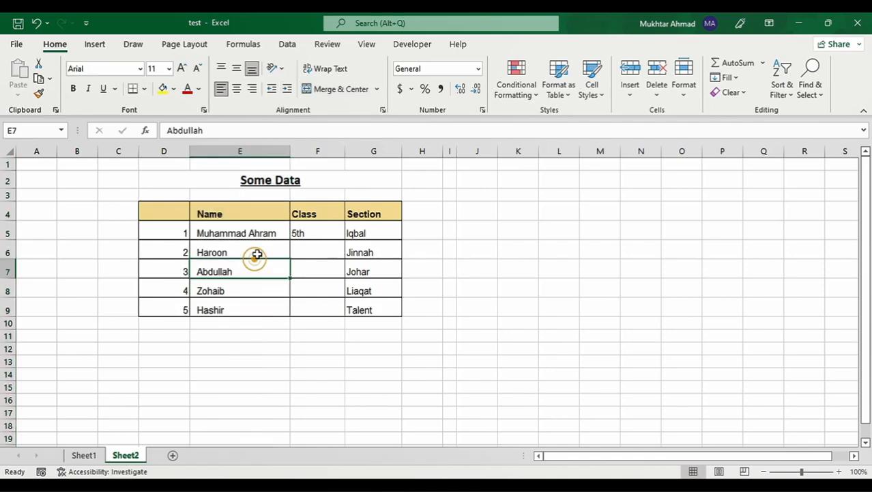
pyautogui.moveTo(226, 214); pyautogui.dragTo(220, 309)
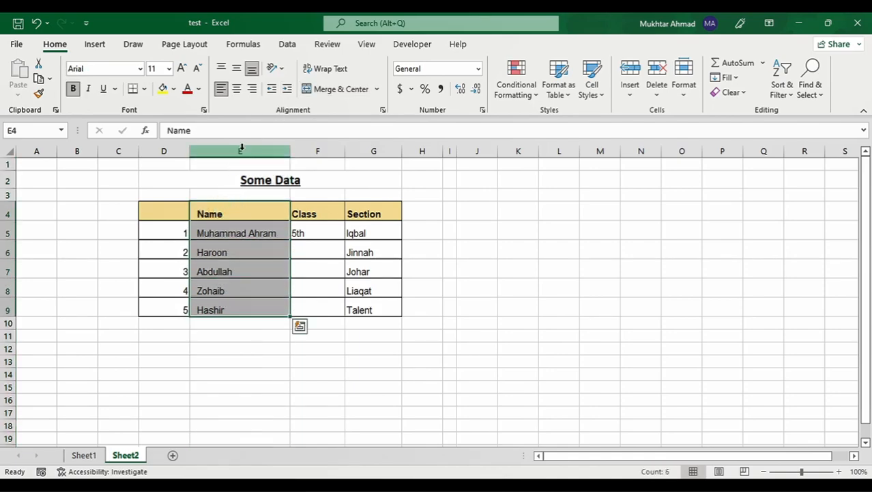
pyautogui.click(240, 148)
pyautogui.click(245, 321)
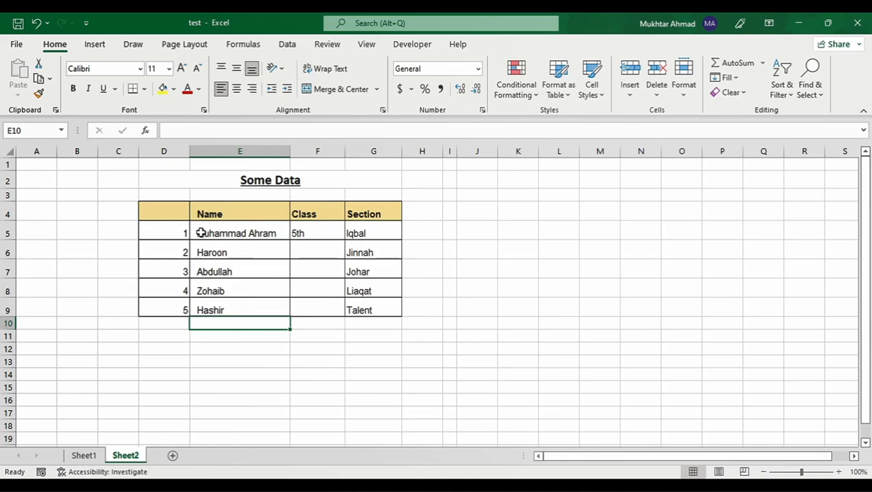
# - Decrease the indent of the Name column cells E4:E9, header included, by one level
pyautogui.moveTo(230, 225); pyautogui.dragTo(231, 290)
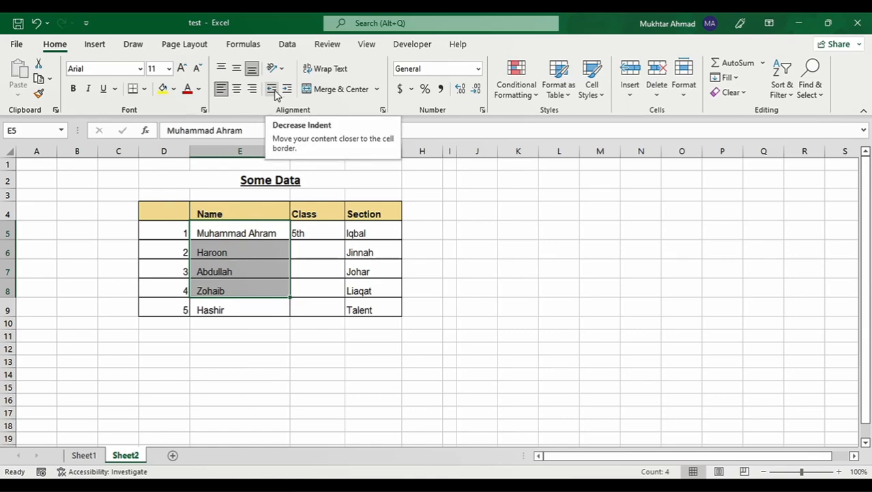
pyautogui.click(231, 231)
pyautogui.click(243, 229)
pyautogui.moveTo(244, 229); pyautogui.dragTo(242, 306)
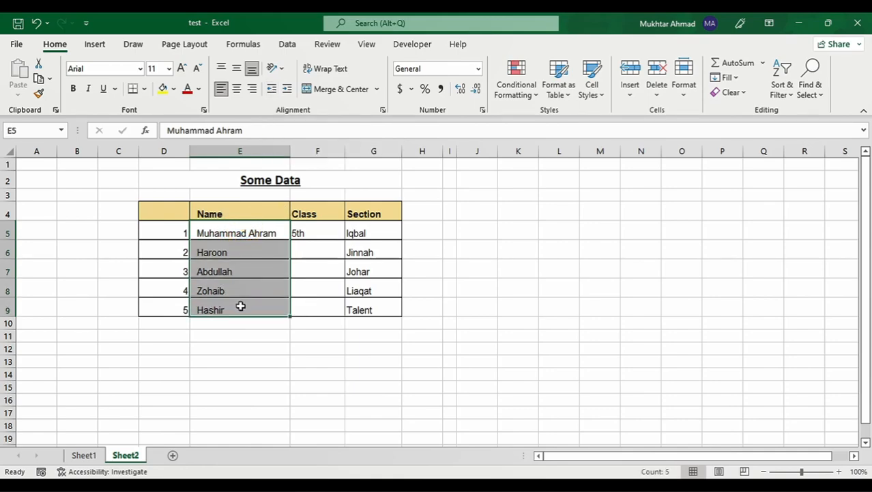
pyautogui.moveTo(224, 210); pyautogui.dragTo(221, 302)
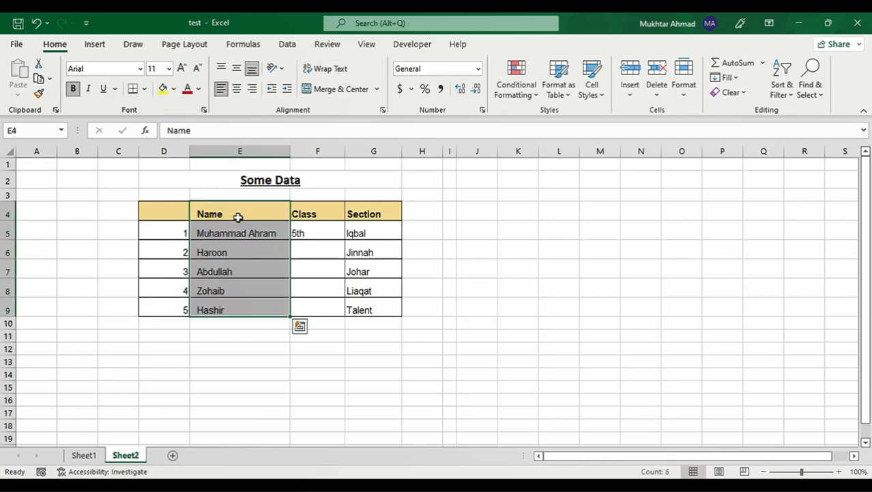
pyautogui.click(273, 89)
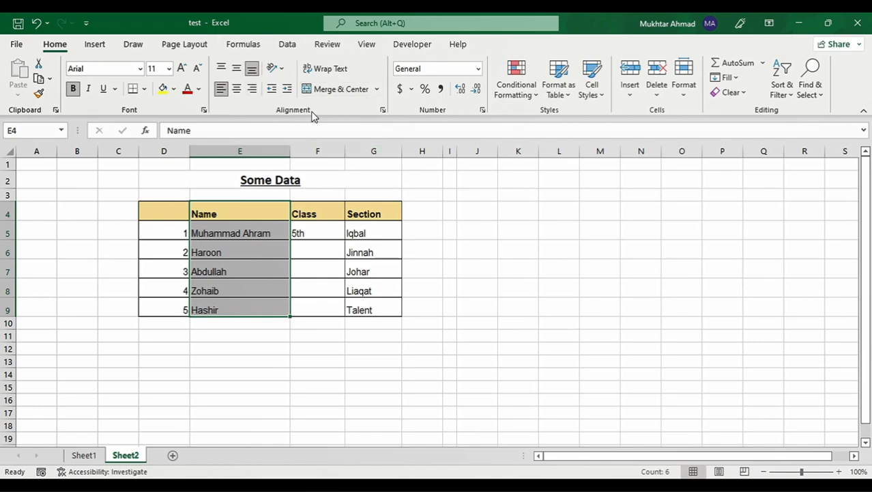
# - Try Wrap Text on the Name column cells E4:E9 and turn it back off
pyautogui.click(334, 71)
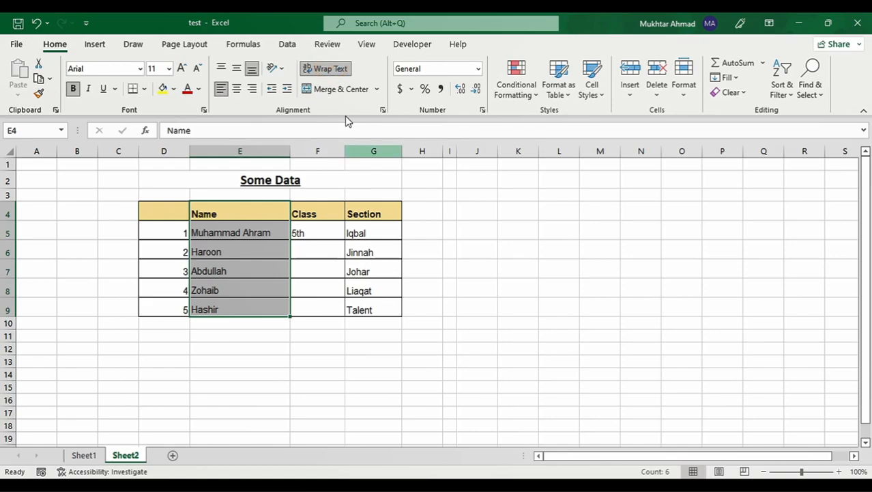
pyautogui.click(323, 68)
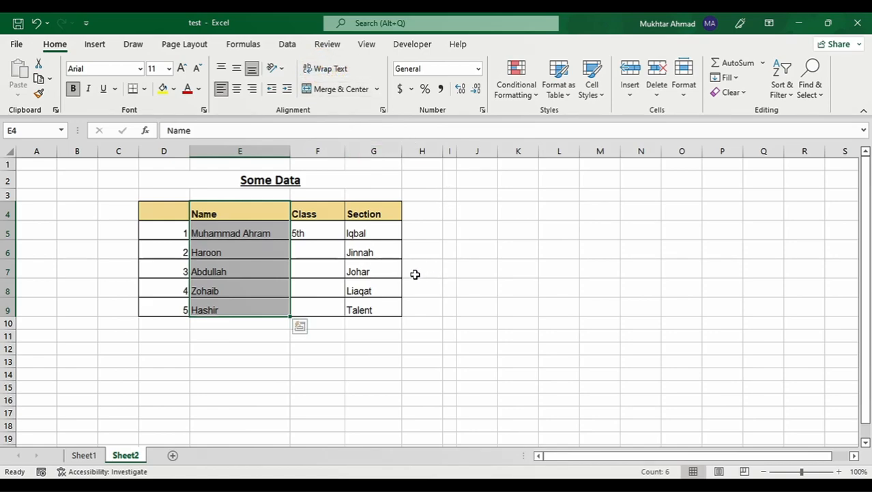
pyautogui.click(309, 306)
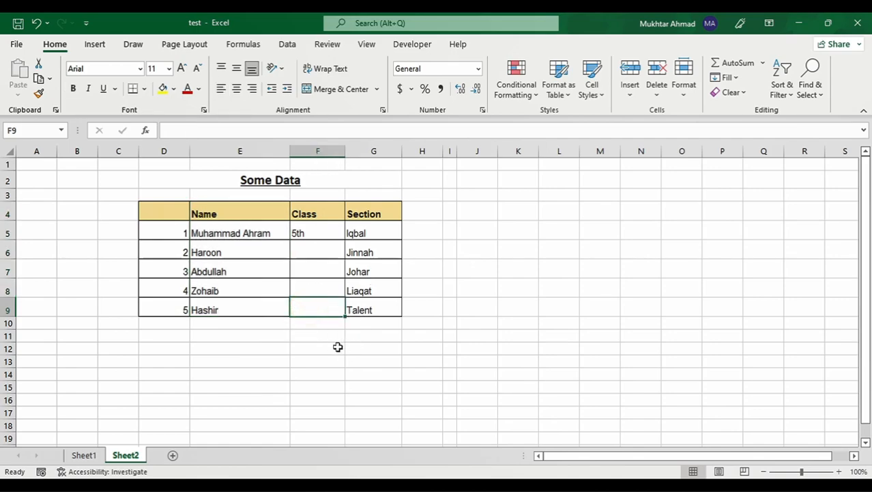
# - Extend the first student's entry in cell E5 with additional names and wrap its text within the cell
pyautogui.click(234, 232)
pyautogui.click(252, 132)
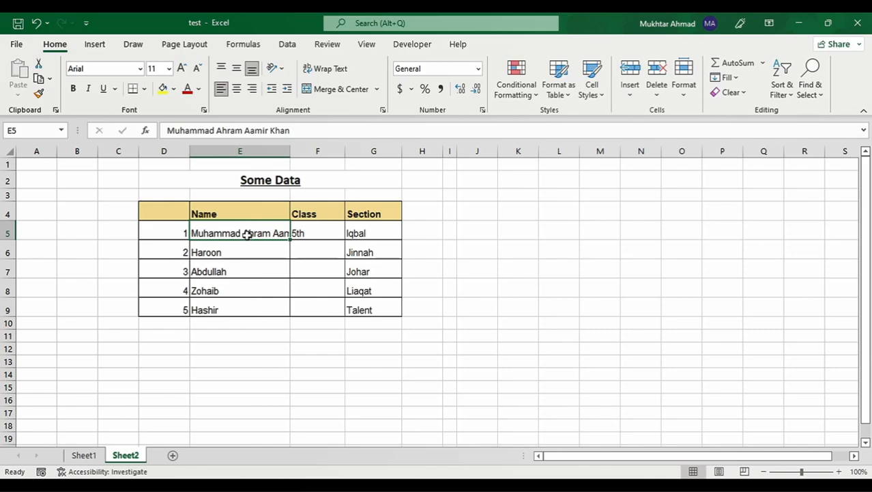
pyautogui.click(325, 71)
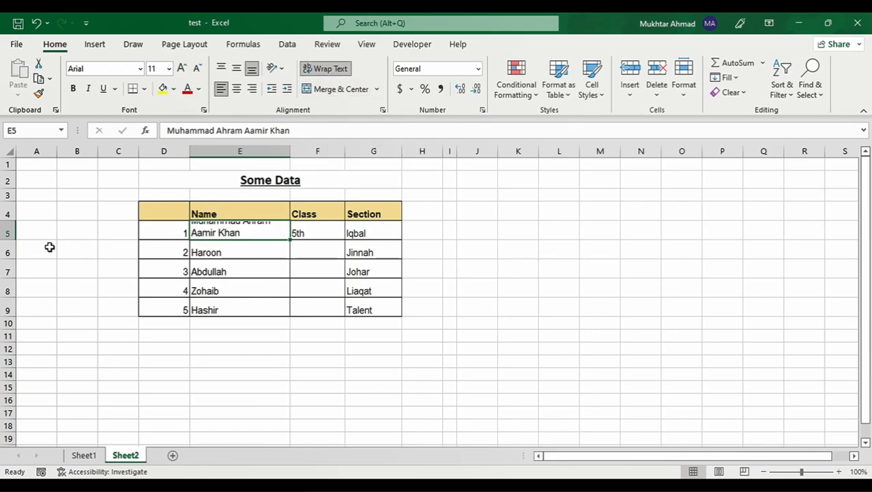
# - Try auto-fitting the height of row 5 and clearing cell E5, and undo both changes
pyautogui.doubleClick(16, 238)
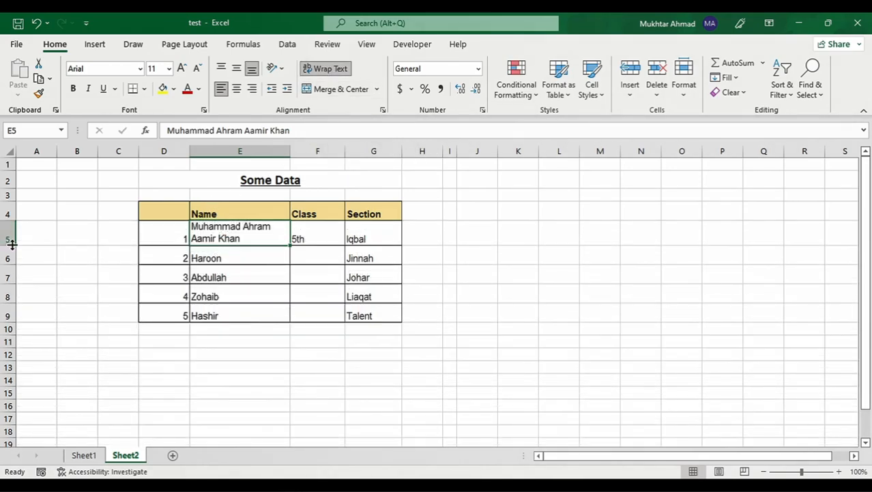
pyautogui.click(259, 254)
pyautogui.click(236, 233)
pyautogui.press('BackSpace')
pyautogui.moveTo(430, 263); pyautogui.dragTo(443, 283)
pyautogui.hotkey('ctrl', 'z')
pyautogui.hotkey('ctrl', 'z')
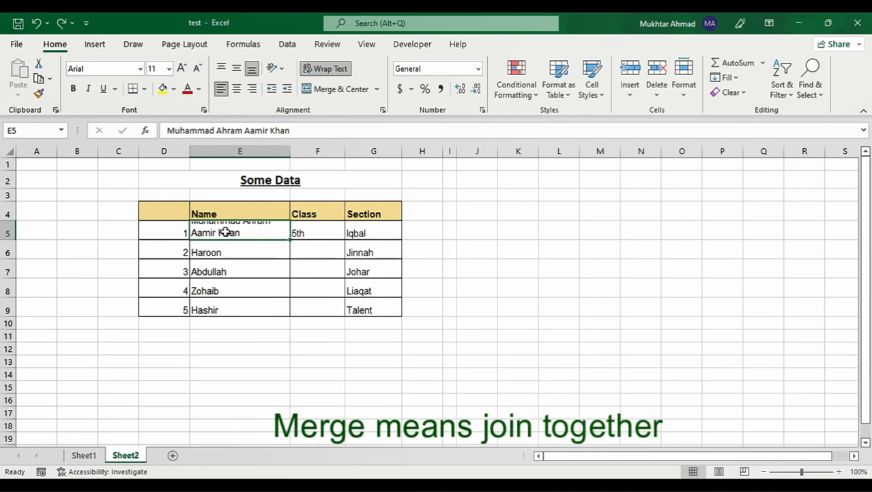
# - Manually increase the height of row 5 to fit both lines of the wrapped name
pyautogui.moveTo(8, 241)
pyautogui.mouseDown()
pyautogui.moveTo(9, 234)
pyautogui.moveTo(9, 250)
pyautogui.mouseUp()
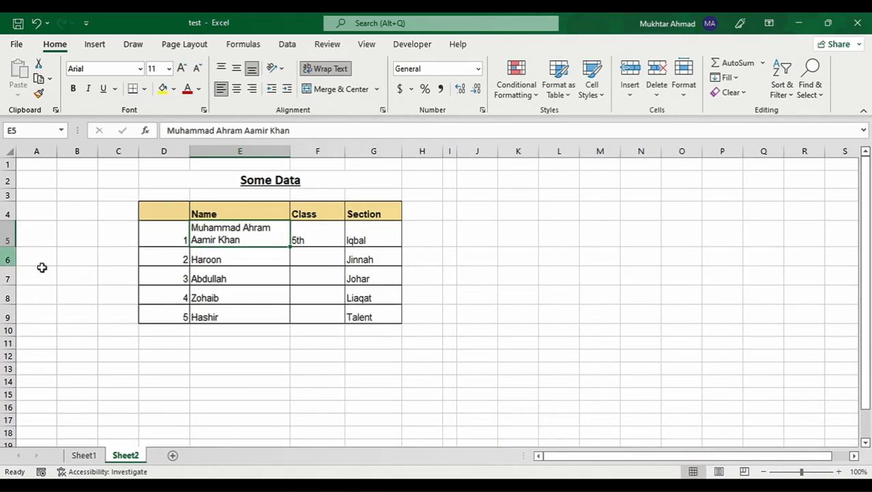
pyautogui.click(314, 257)
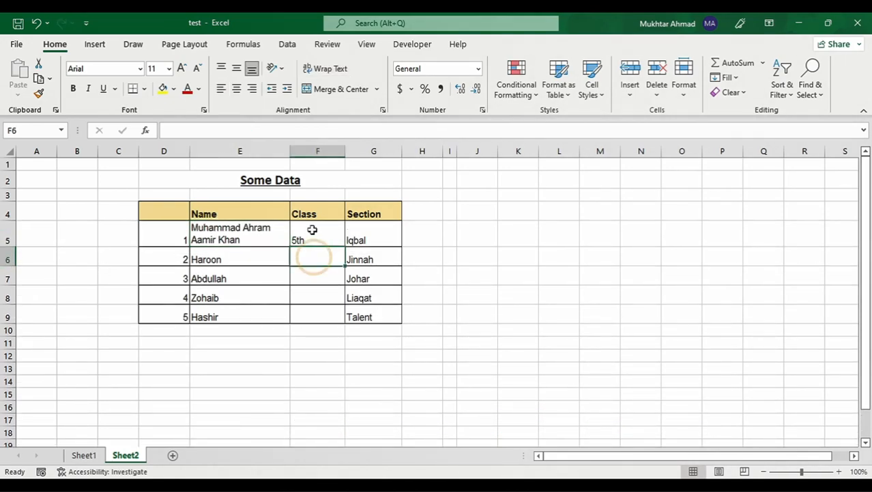
# - Merge and center the Class column cells F5:F9 into one cell shared by all five students
pyautogui.moveTo(262, 235); pyautogui.dragTo(257, 316)
pyautogui.click(321, 234)
pyautogui.moveTo(322, 235); pyautogui.dragTo(319, 306)
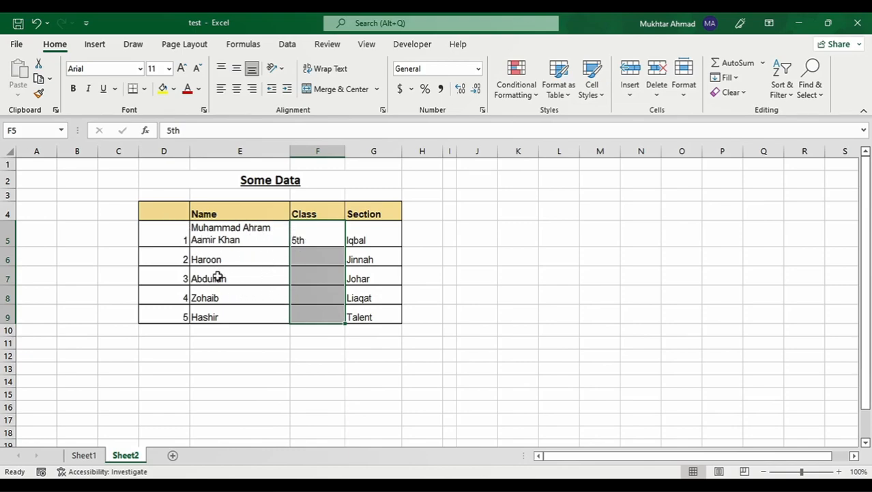
pyautogui.click(319, 239)
pyautogui.moveTo(319, 243); pyautogui.dragTo(314, 308)
pyautogui.moveTo(323, 239); pyautogui.dragTo(315, 311)
pyautogui.click(318, 259)
pyautogui.click(319, 238)
pyautogui.click(321, 298)
pyautogui.click(321, 314)
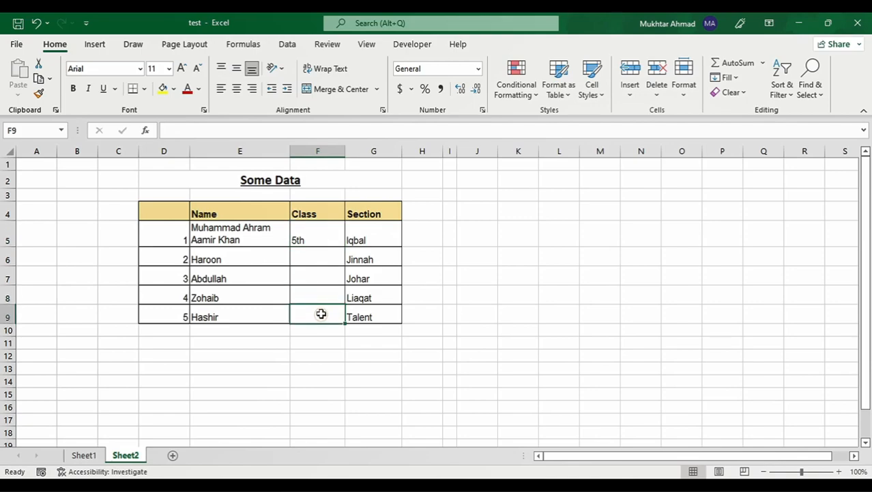
pyautogui.click(324, 231)
pyautogui.moveTo(324, 252); pyautogui.dragTo(321, 313)
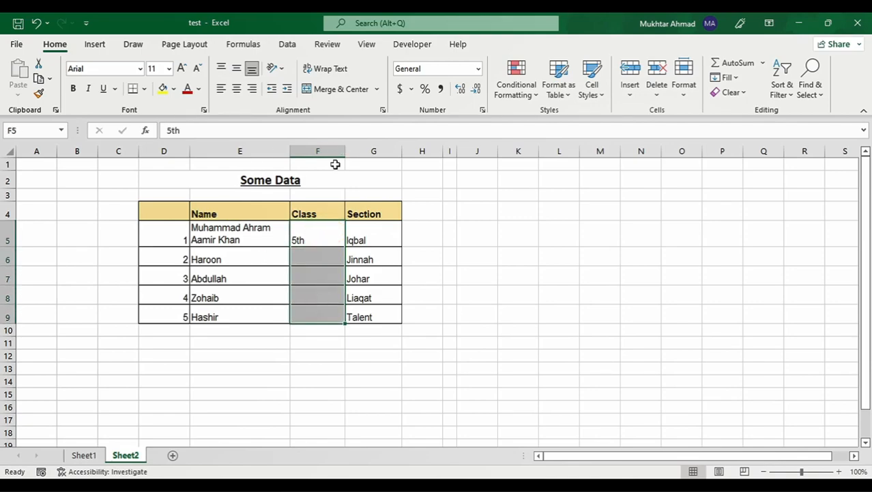
pyautogui.click(335, 89)
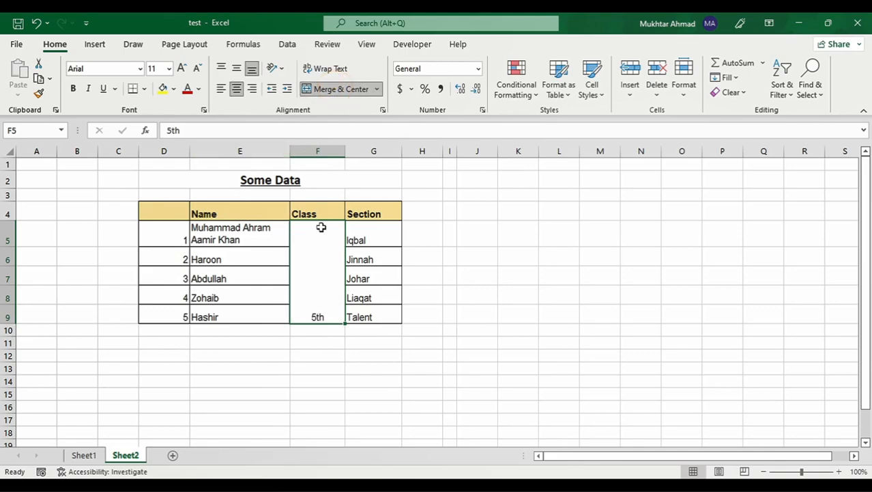
# - Middle-align the merged Class cell vertically and narrow column F slightly
pyautogui.hotkey('alt', 'h')
pyautogui.press('a')
pyautogui.press('m')
pyautogui.moveTo(344, 154); pyautogui.dragTo(335, 155)
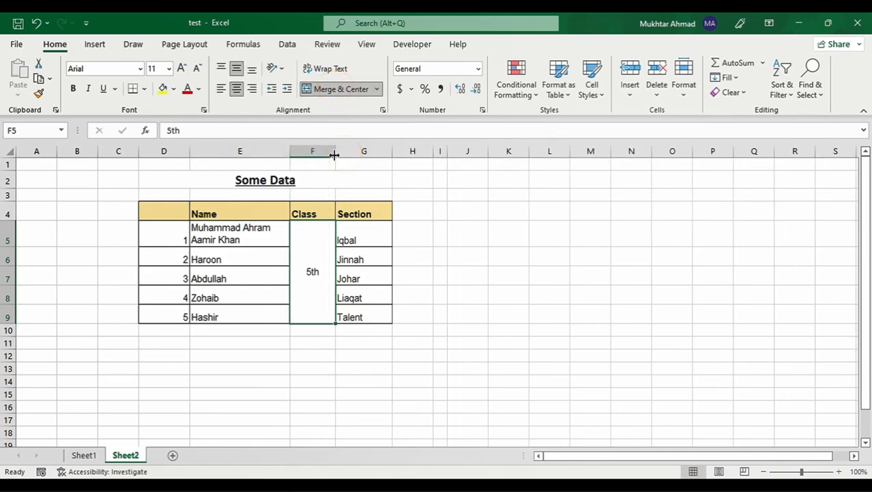
# - Compare the merged Class cell with the Name and Section entries and view the merge options for G5:G9
pyautogui.click(283, 275)
pyautogui.click(312, 268)
pyautogui.click(318, 242)
pyautogui.moveTo(267, 240); pyautogui.dragTo(261, 311)
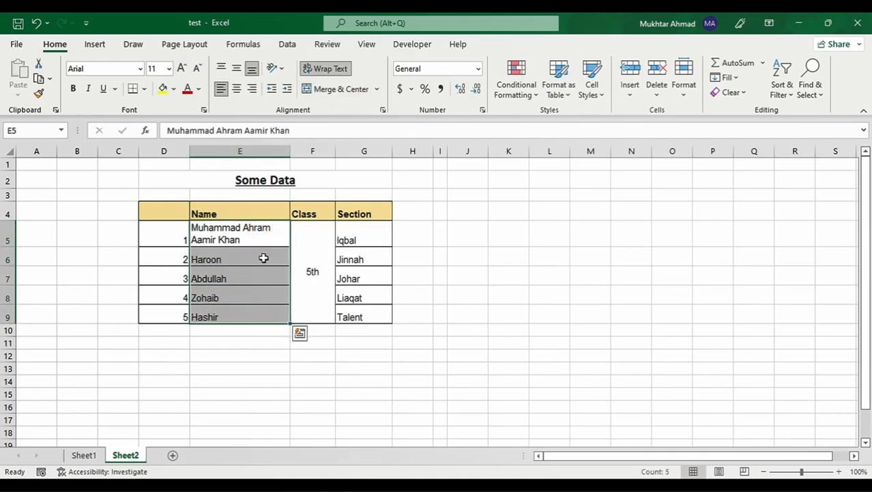
pyautogui.click(315, 276)
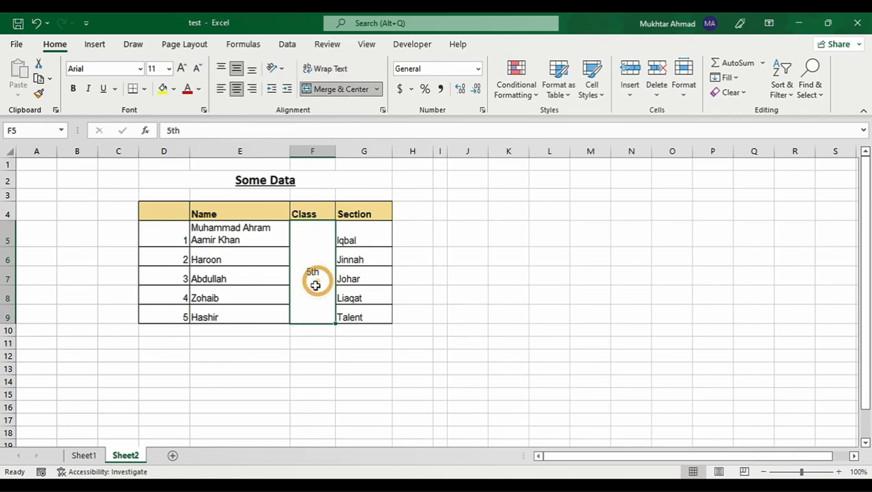
pyautogui.moveTo(369, 239); pyautogui.dragTo(369, 315)
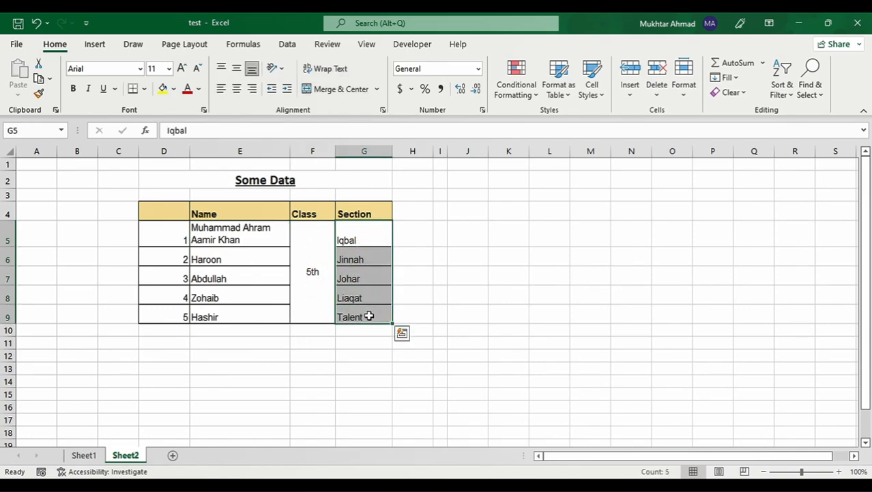
pyautogui.click(377, 90)
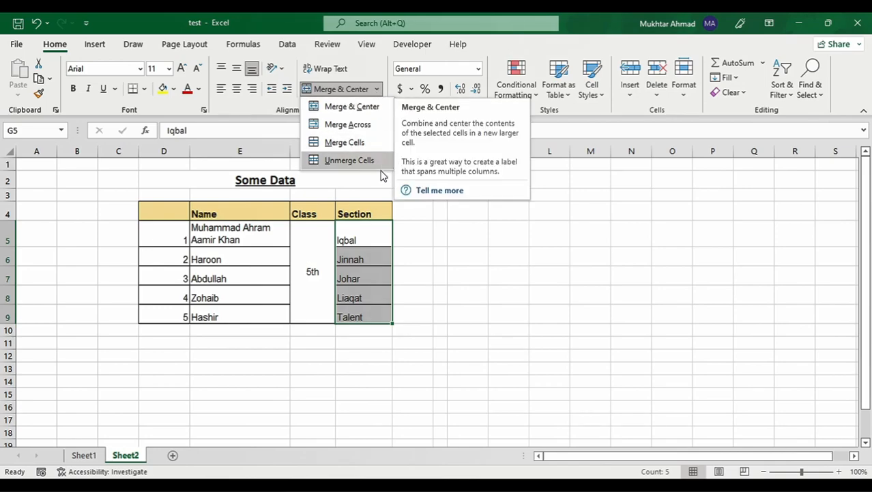
pyautogui.click(470, 234)
# - Merge and center the empty cells J5:M5 beside the table
pyautogui.moveTo(495, 234); pyautogui.dragTo(577, 234)
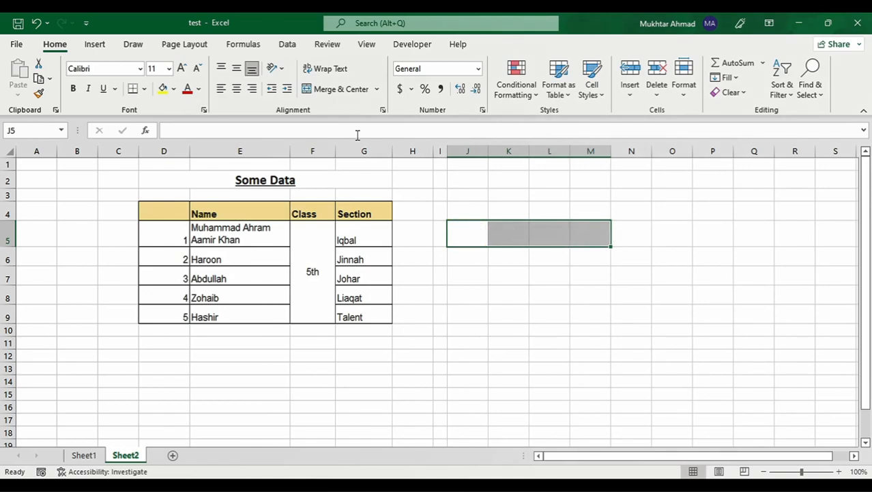
pyautogui.click(376, 88)
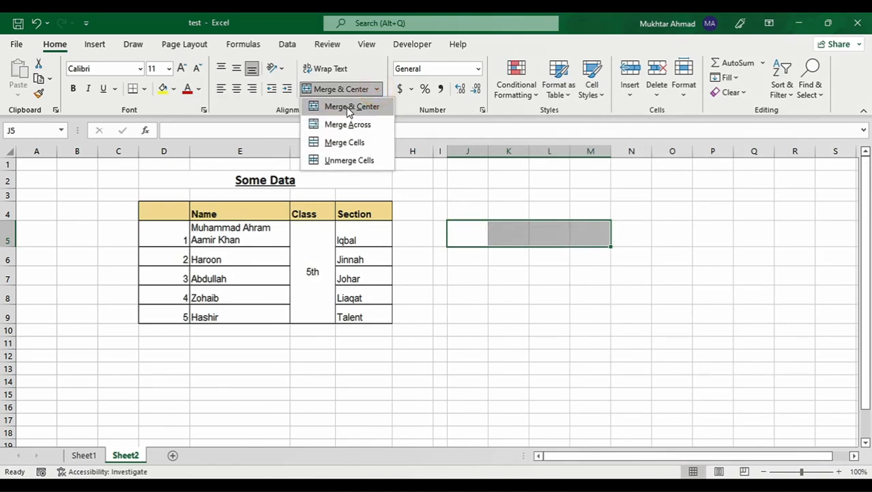
pyautogui.click(351, 108)
# - Enter a sample name in the merged J5:M5 cell and middle-align it vertically
pyautogui.click(514, 237)
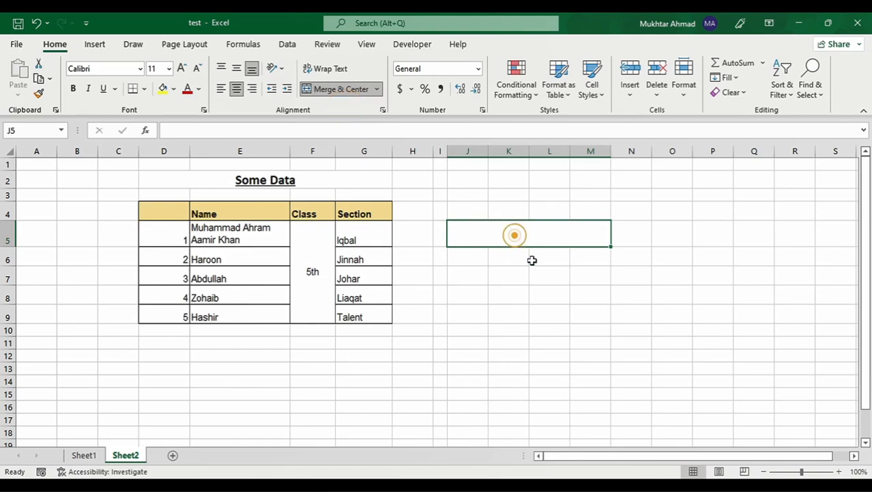
pyautogui.write('Ghani')
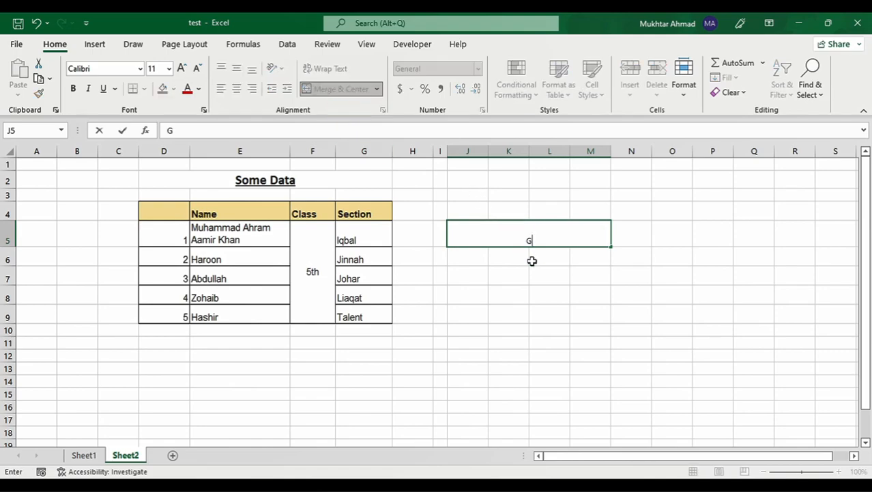
pyautogui.press('Return')
pyautogui.click(530, 241)
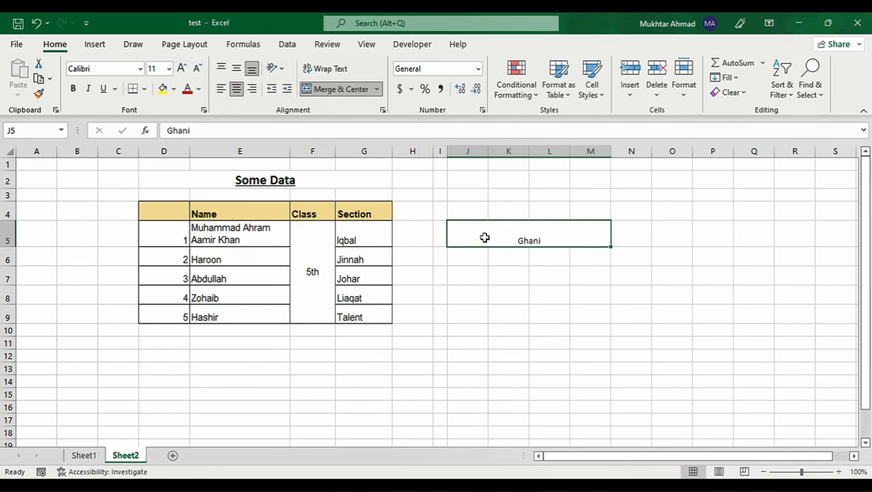
pyautogui.click(236, 68)
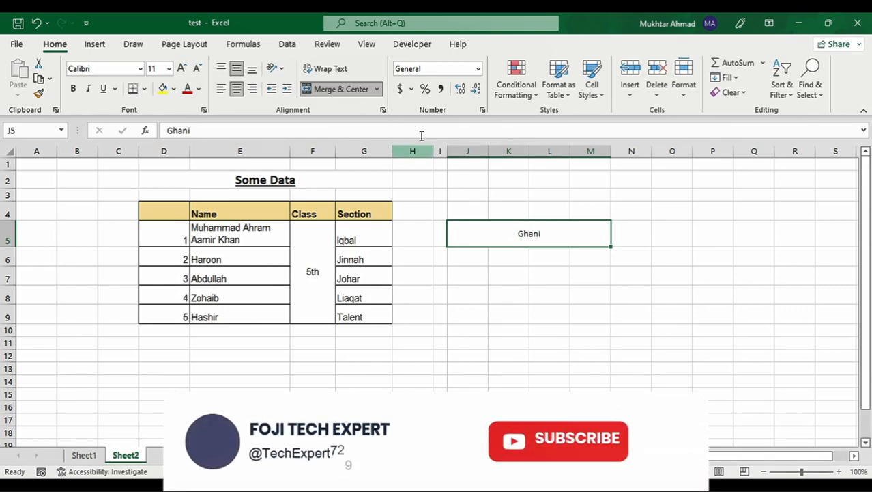
# - Examine the merged range J7:M7 and its merge and unmerge options, and compare the merged Class cell with the Name cells
pyautogui.click(379, 90)
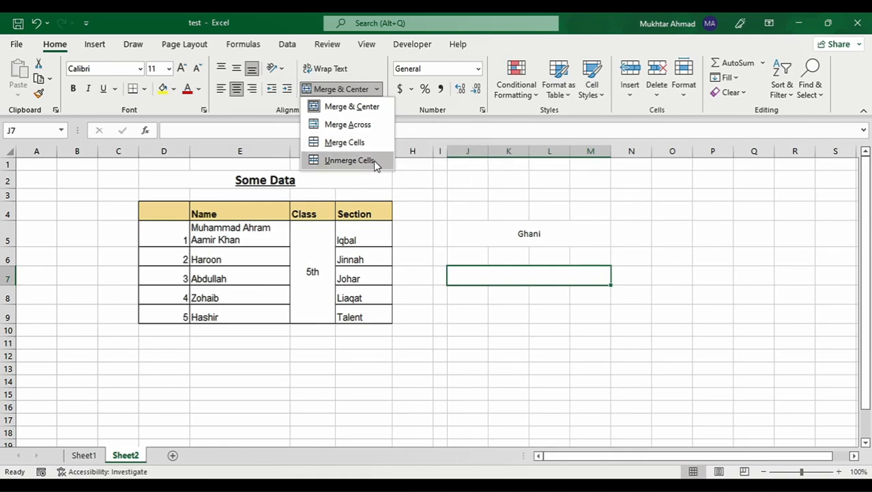
pyautogui.click(495, 292)
pyautogui.click(473, 277)
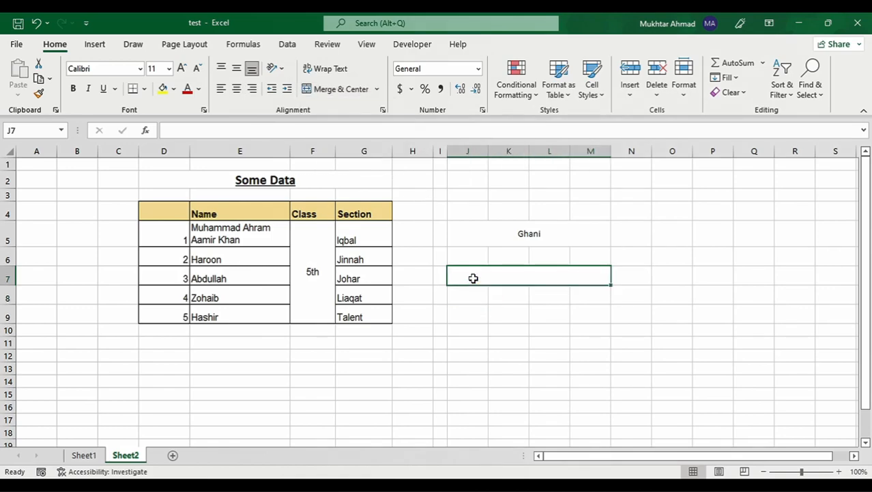
pyautogui.click(469, 294)
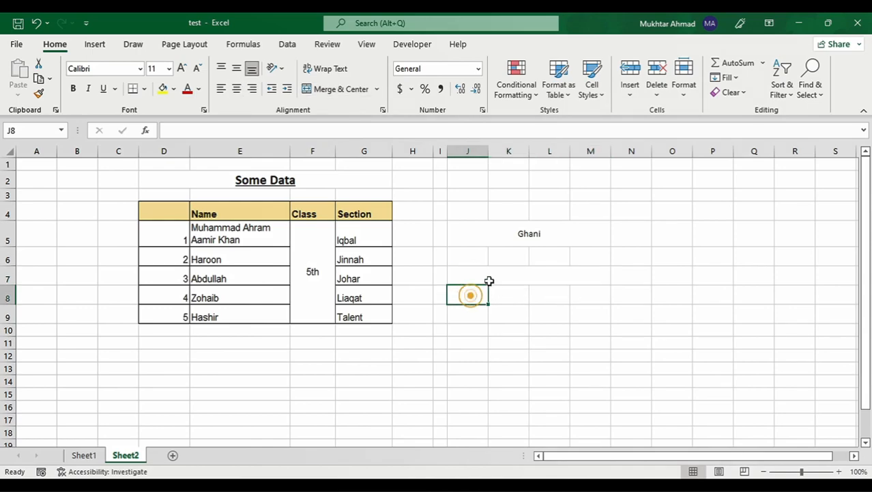
pyautogui.click(480, 273)
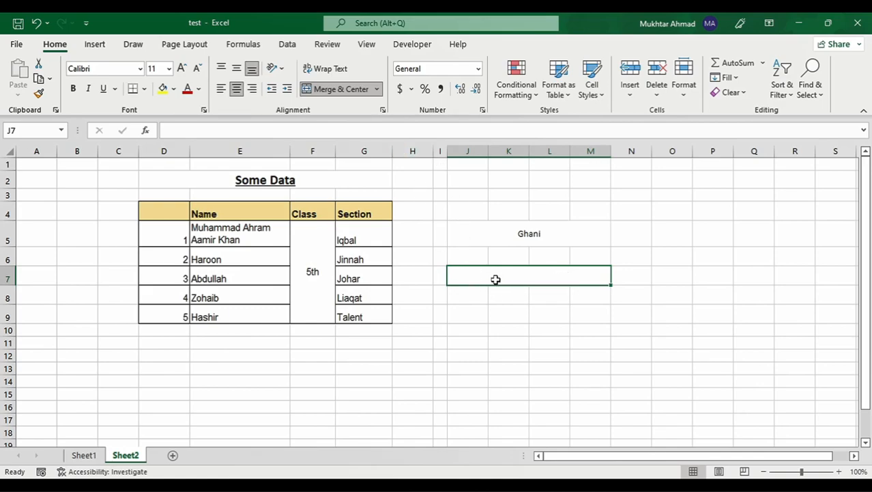
pyautogui.click(377, 89)
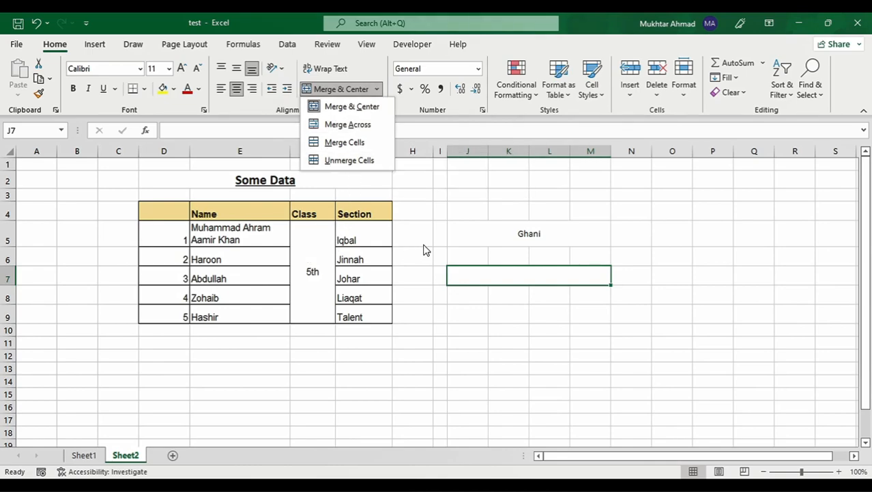
pyautogui.click(453, 224)
pyautogui.click(315, 246)
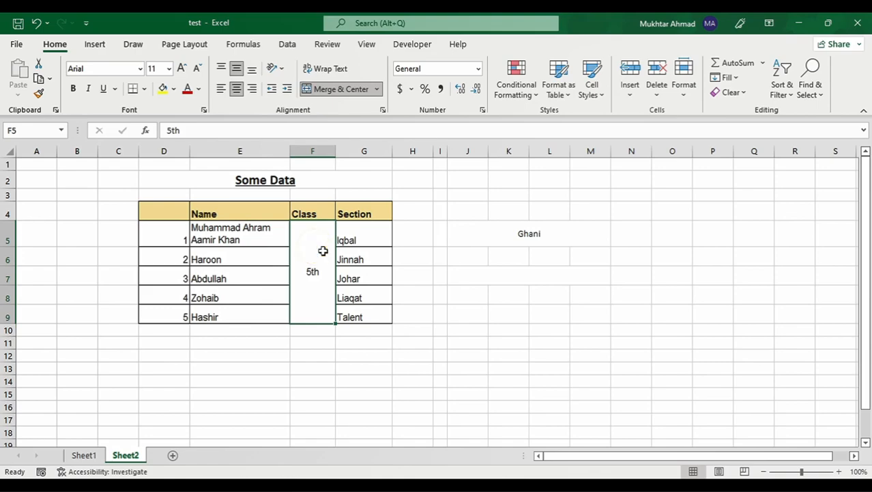
pyautogui.moveTo(279, 240); pyautogui.dragTo(279, 315)
pyautogui.click(316, 249)
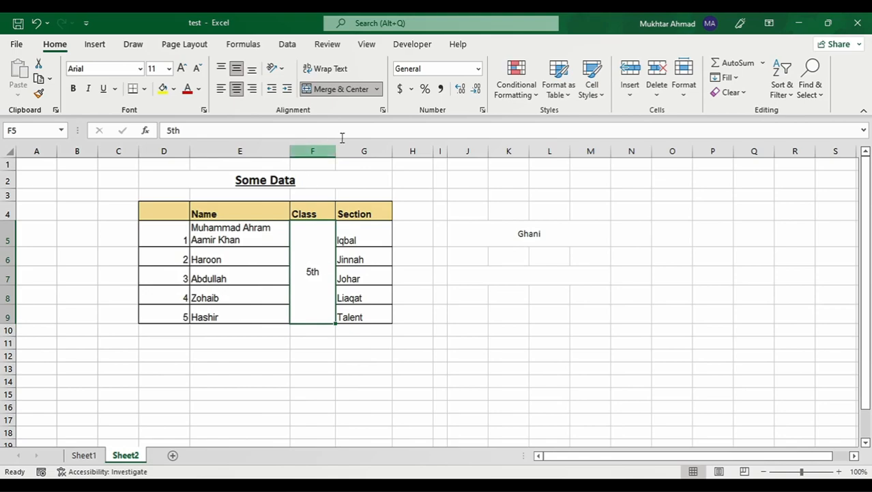
# - Unmerge the merged Class cell F5:F9 and select the separated cells one by one to check them
pyautogui.click(377, 89)
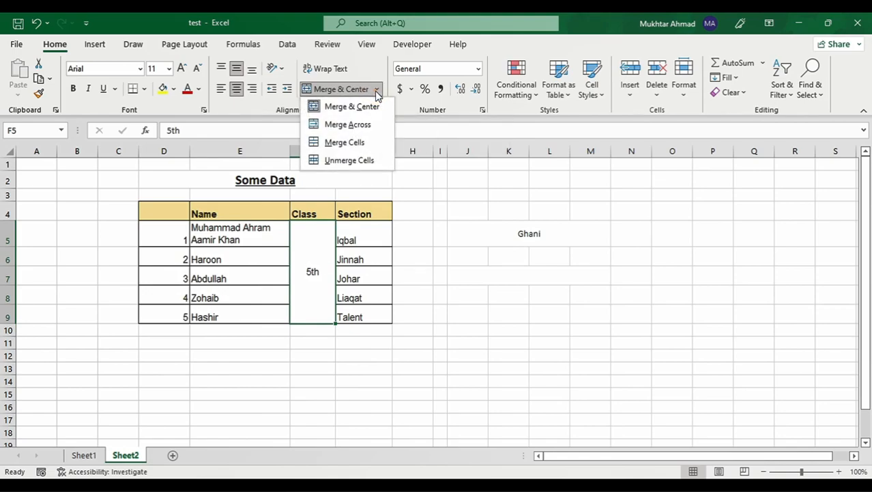
pyautogui.click(348, 161)
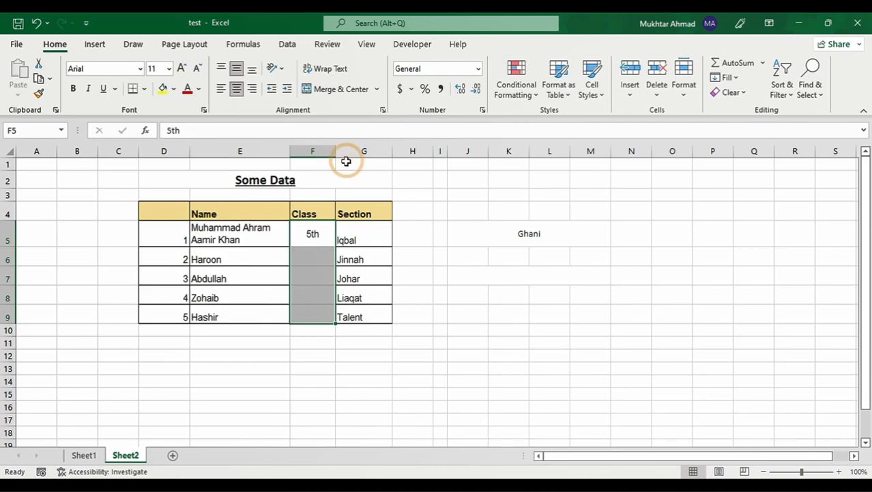
pyautogui.click(315, 258)
pyautogui.click(311, 277)
pyautogui.click(312, 295)
pyautogui.click(313, 313)
pyautogui.click(313, 292)
pyautogui.click(314, 273)
pyautogui.click(316, 255)
pyautogui.click(319, 240)
pyautogui.moveTo(312, 235); pyautogui.dragTo(327, 318)
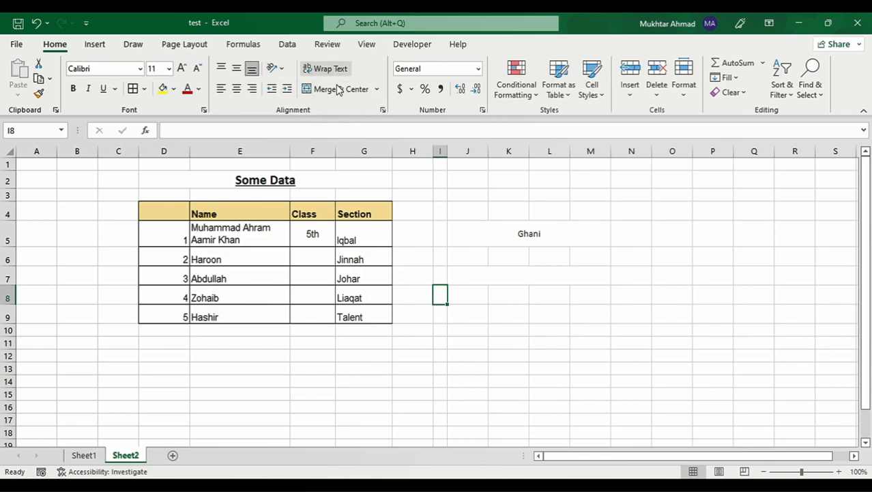
# - Examine the horizontal, vertical and Wrap text options in the full alignment settings for an empty cell and leave without applying changes
pyautogui.click(384, 111)
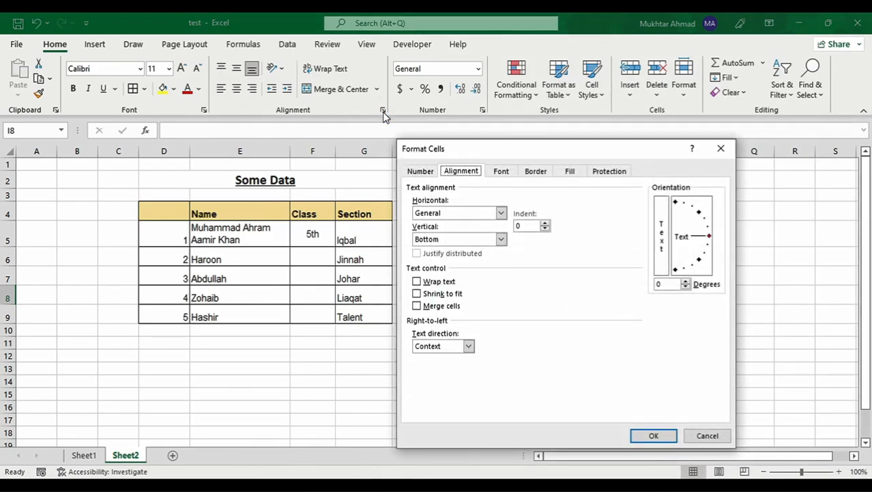
pyautogui.moveTo(544, 156); pyautogui.dragTo(465, 84)
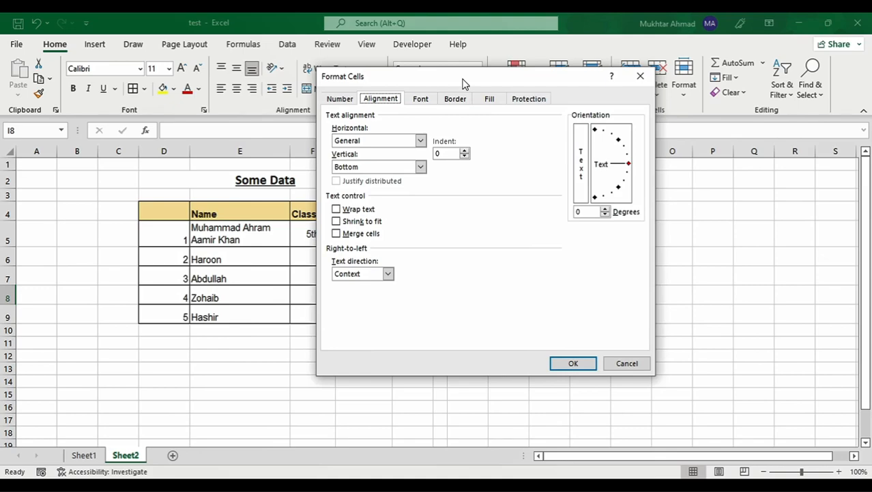
pyautogui.moveTo(467, 80); pyautogui.dragTo(573, 128)
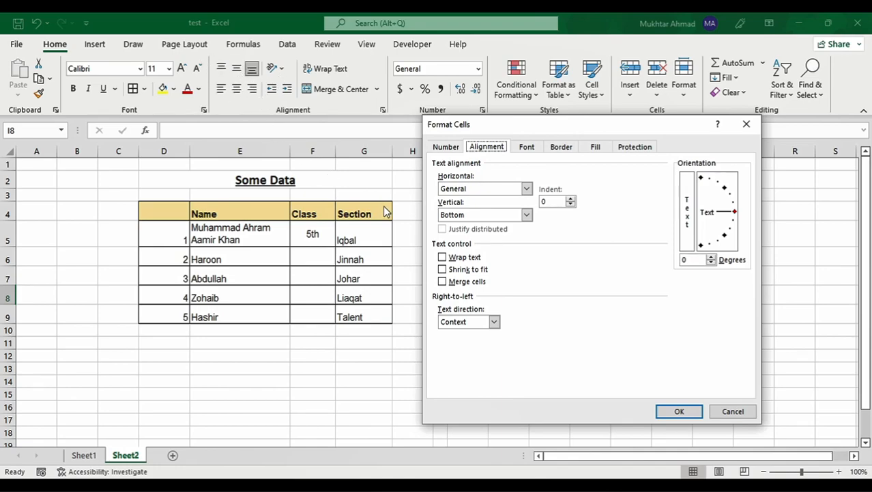
pyautogui.click(526, 189)
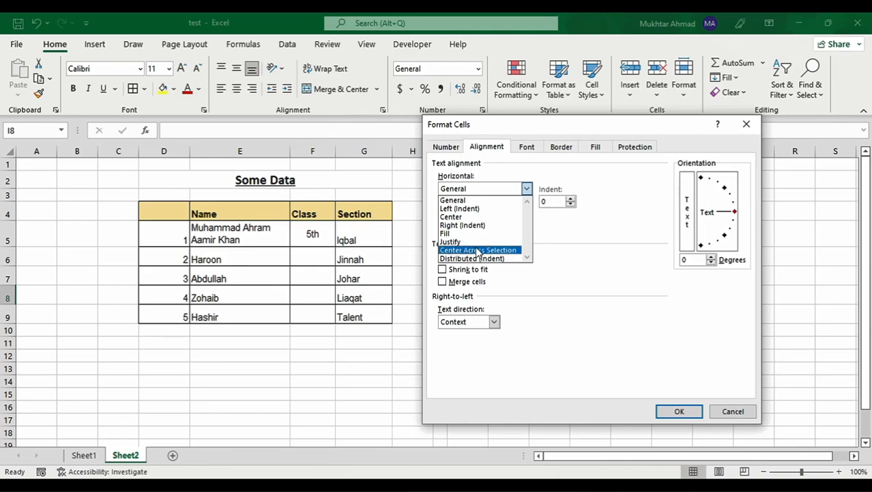
pyautogui.click(570, 237)
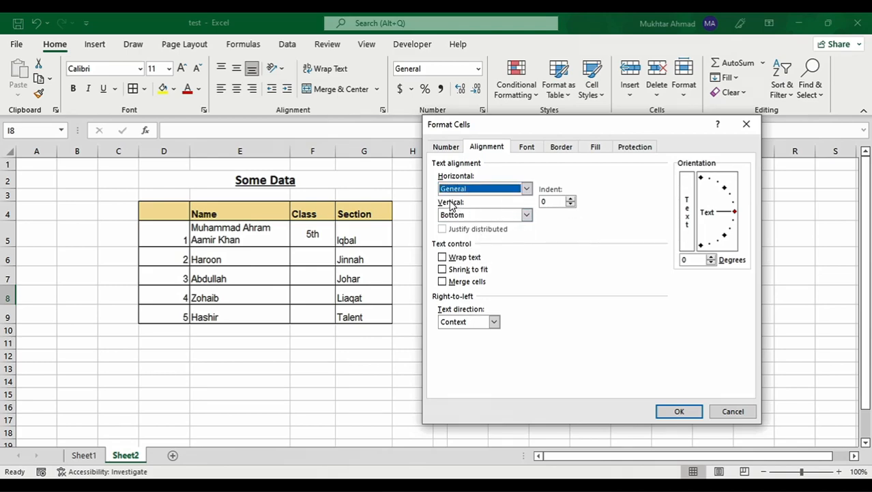
pyautogui.click(527, 216)
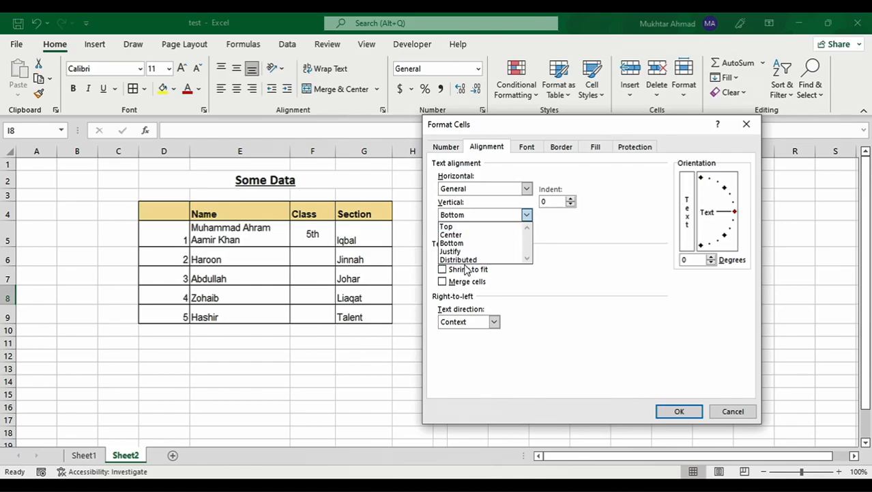
pyautogui.click(548, 252)
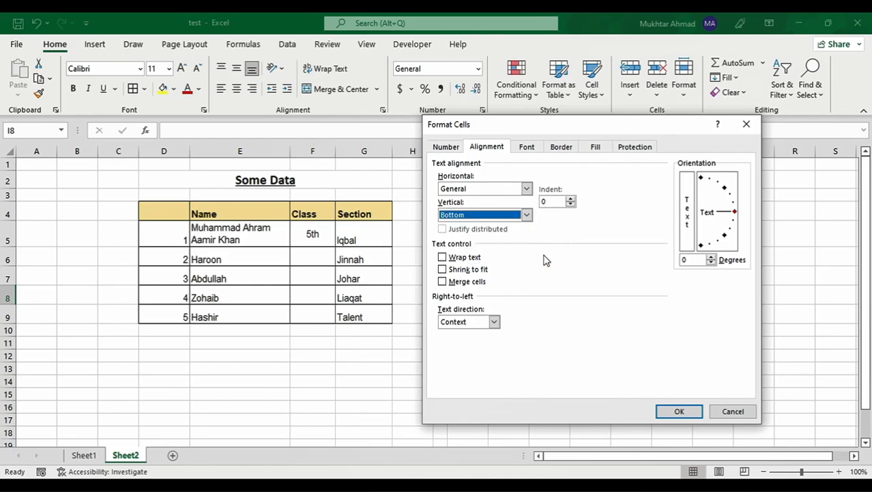
pyautogui.click(444, 262)
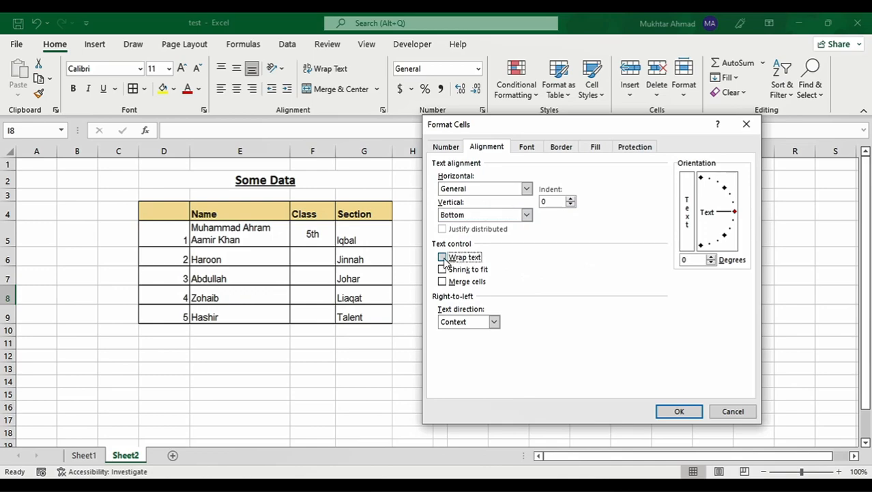
pyautogui.click(444, 260)
pyautogui.click(444, 260)
pyautogui.click(443, 258)
pyautogui.click(747, 127)
# - Replace text wrapping with Shrink to fit in the first Name cell, E5, and middle-align it vertically
pyautogui.click(250, 233)
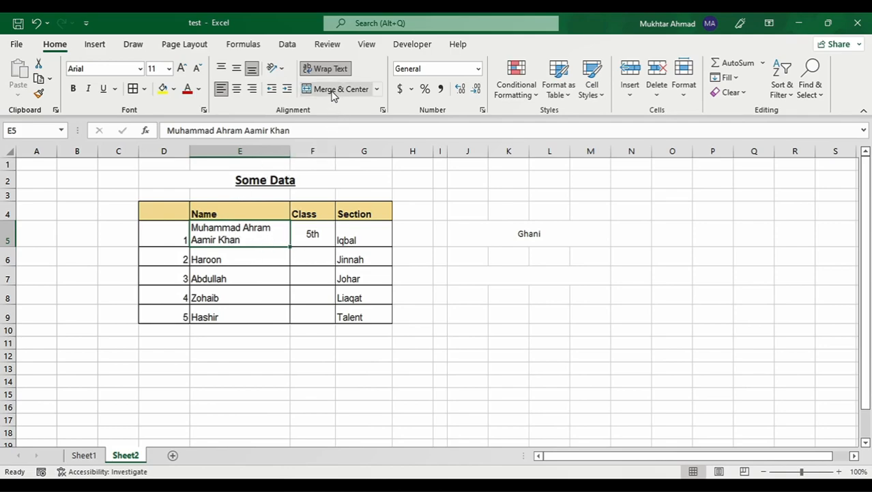
pyautogui.click(326, 68)
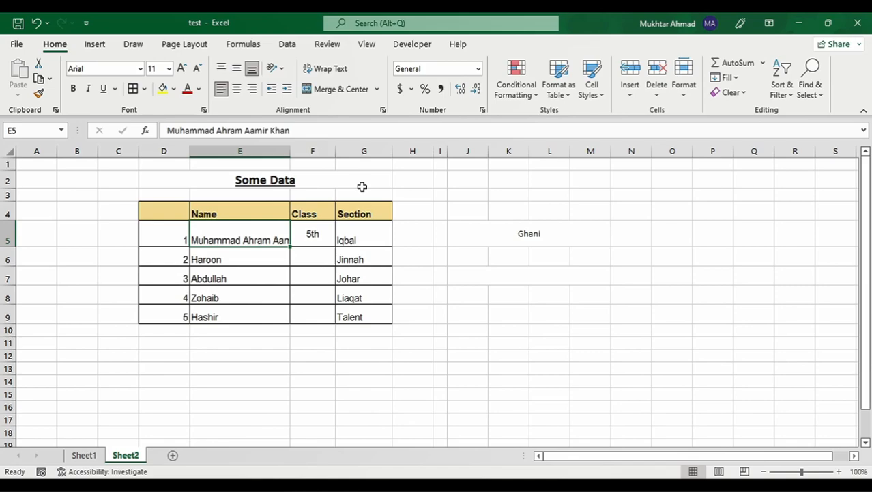
pyautogui.hotkey('ctrl', '1')
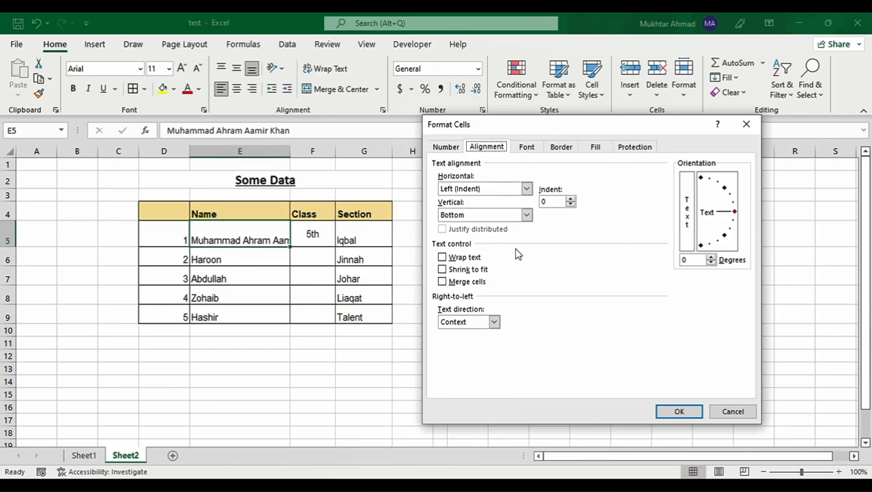
pyautogui.click(443, 269)
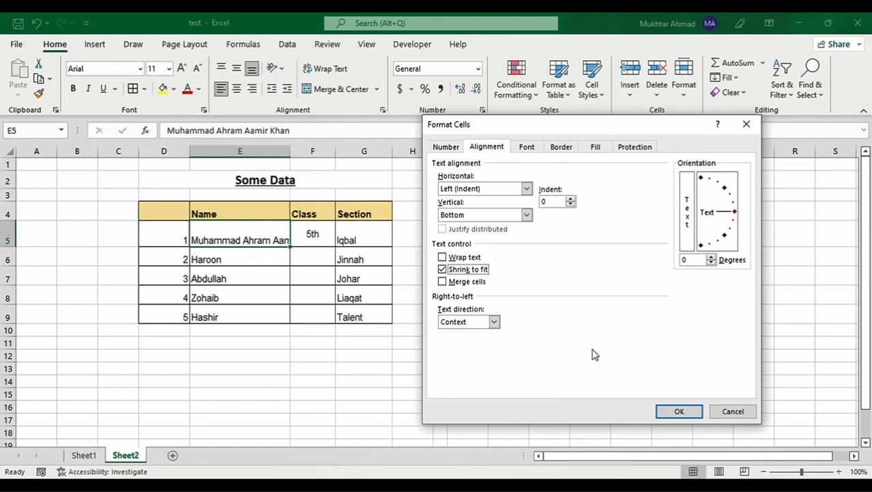
pyautogui.click(680, 410)
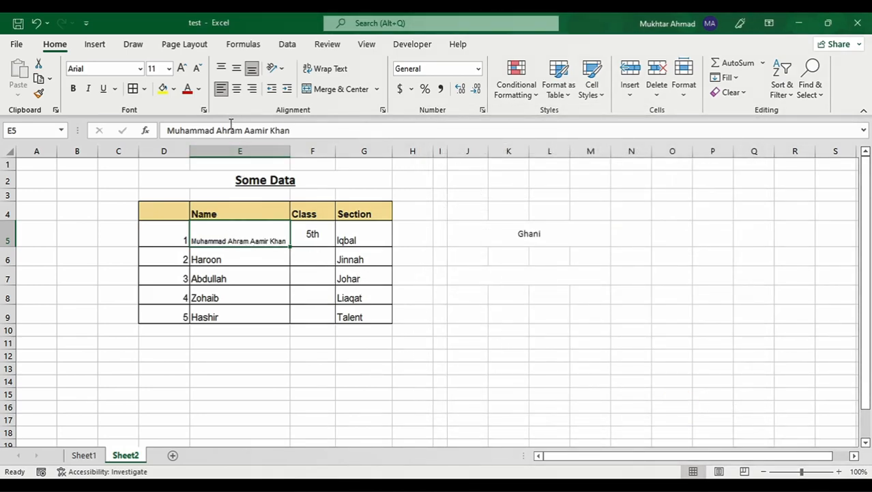
pyautogui.click(236, 69)
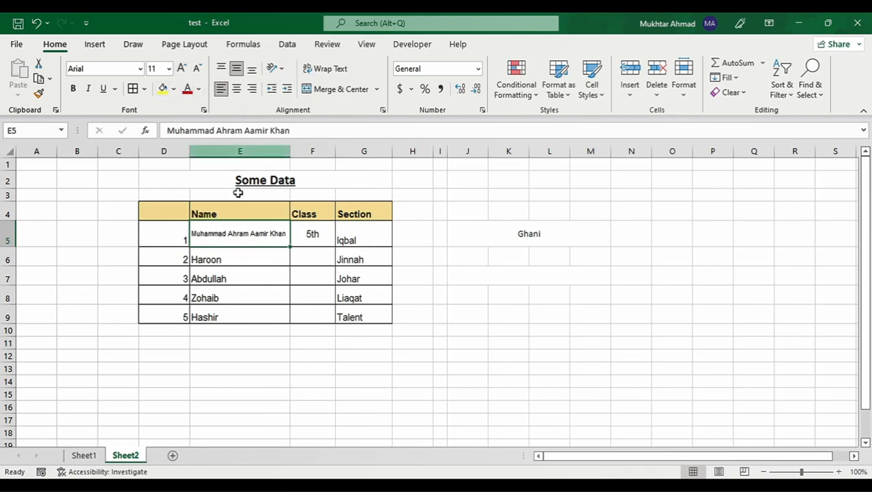
# - Try a larger left indent on the shrunken text in E5, inspect it, and undo the indent
pyautogui.hotkey('ctrl', '1')
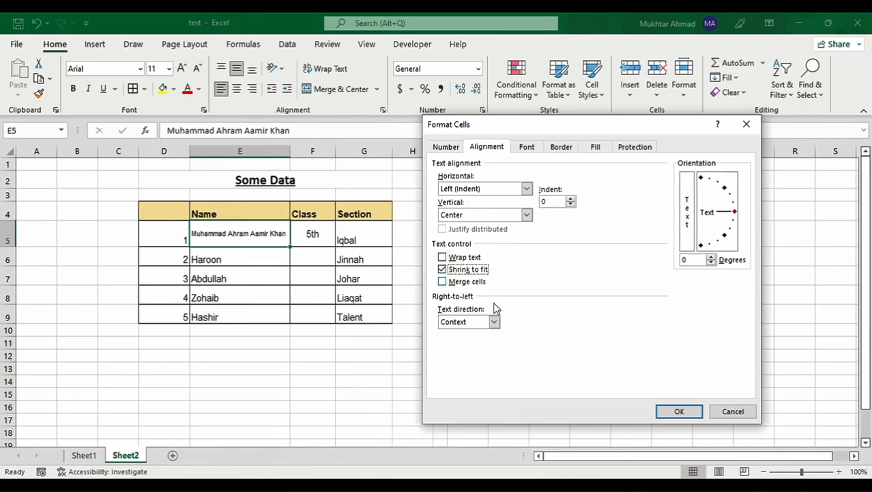
pyautogui.click(570, 199)
pyautogui.click(570, 199)
pyautogui.click(571, 199)
pyautogui.click(571, 199)
pyautogui.click(571, 198)
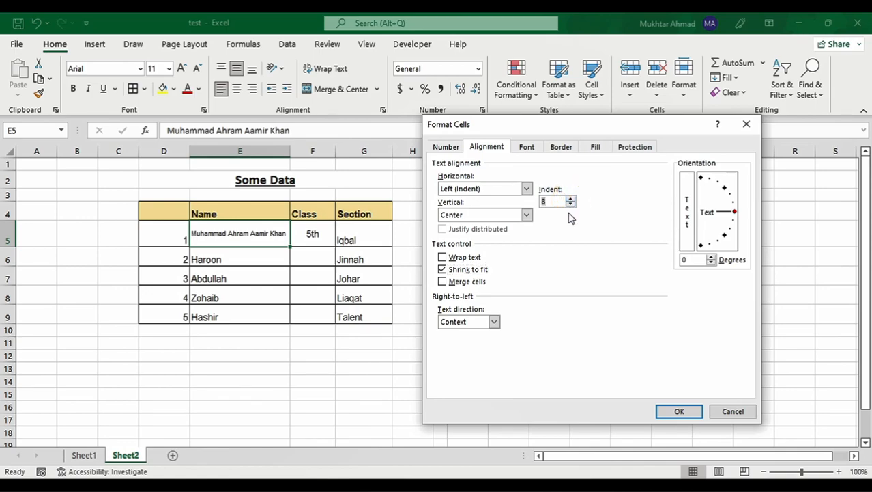
pyautogui.click(570, 204)
pyautogui.click(681, 410)
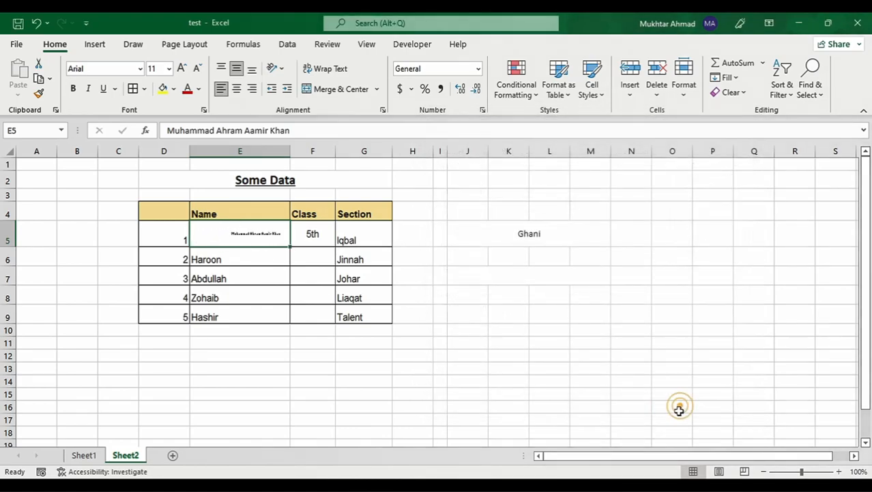
pyautogui.click(227, 232)
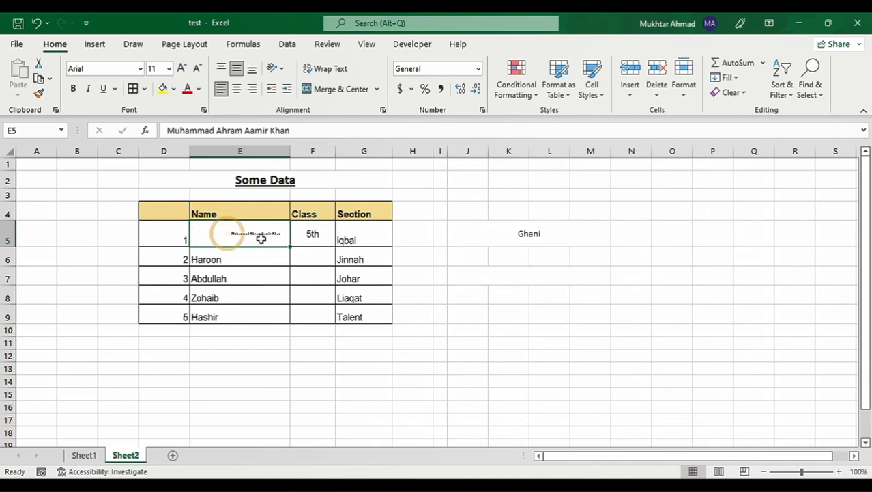
pyautogui.click(260, 237)
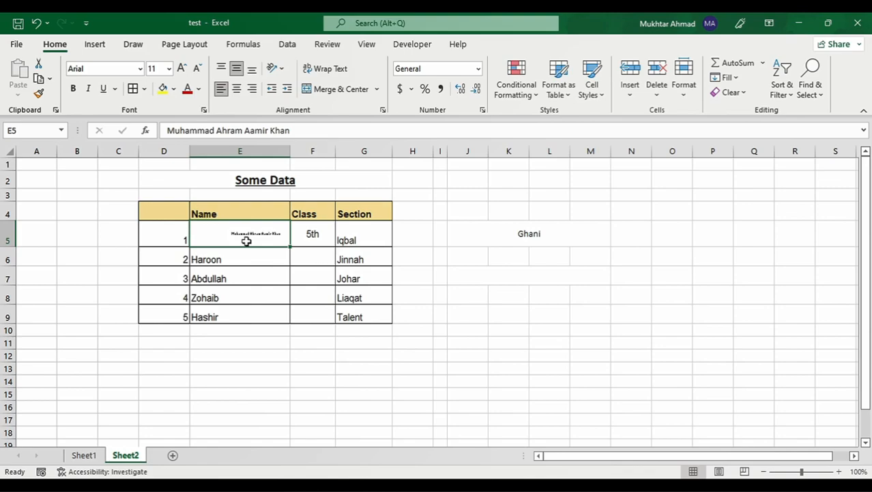
pyautogui.hotkey('ctrl', 'z')
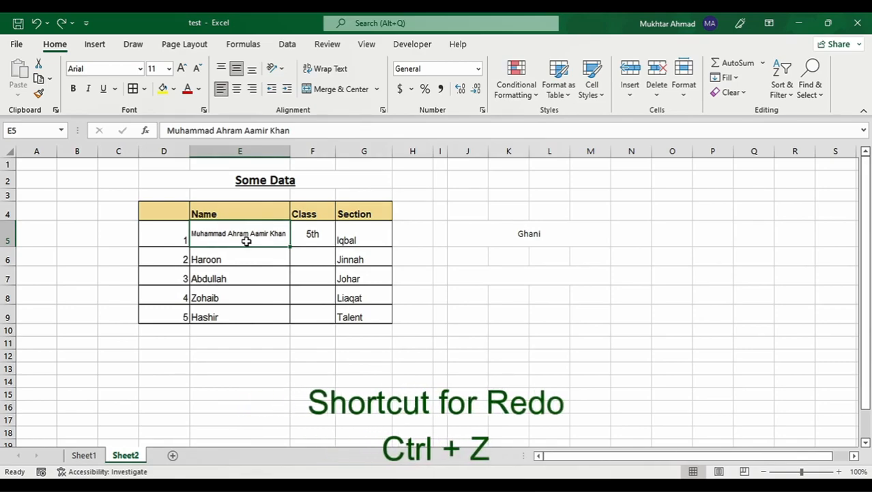
# - Rotate the text in the first Name cell, E5, to an orientation of 45 degrees
pyautogui.hotkey('ctrl', '1')
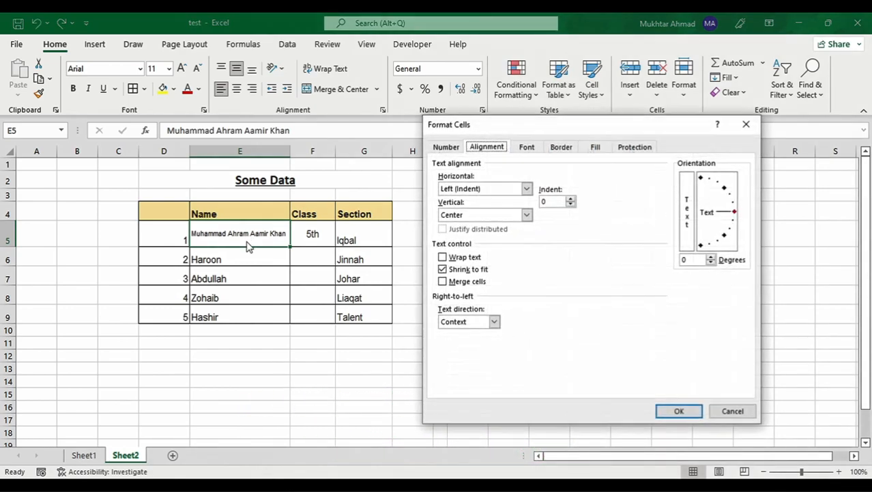
pyautogui.moveTo(591, 125); pyautogui.dragTo(616, 82)
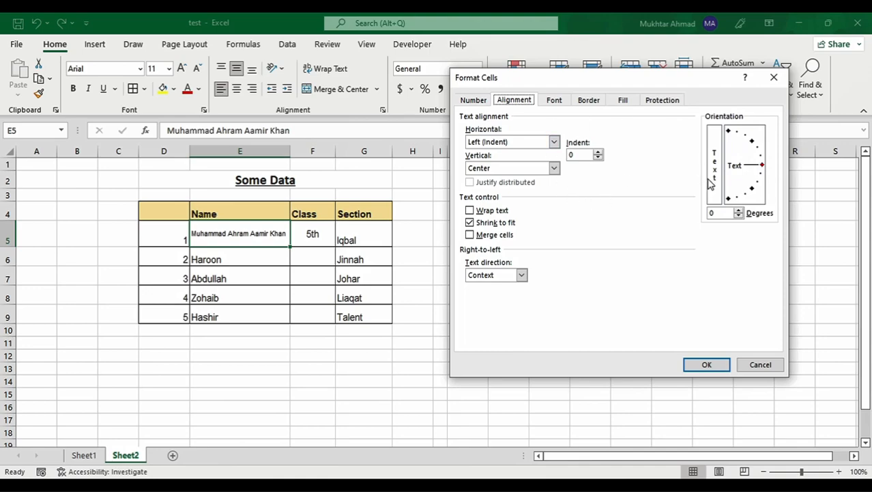
pyautogui.click(763, 168)
pyautogui.moveTo(763, 169); pyautogui.dragTo(761, 150)
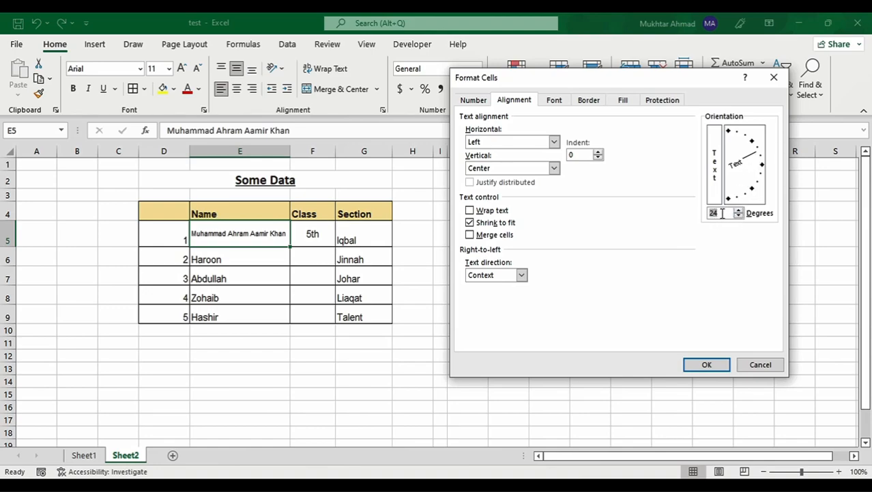
pyautogui.write('45')
pyautogui.click(707, 366)
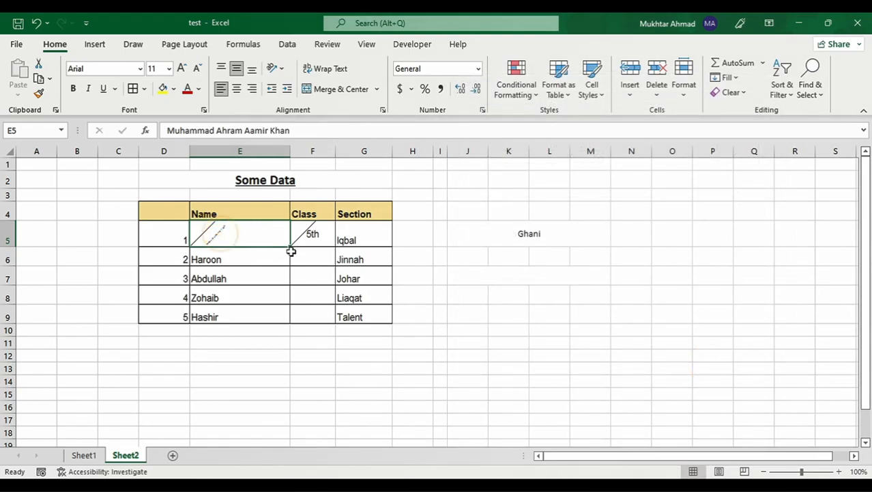
# - Increase the font size of the first Name cell, E5, to 48
pyautogui.click(251, 266)
pyautogui.click(231, 225)
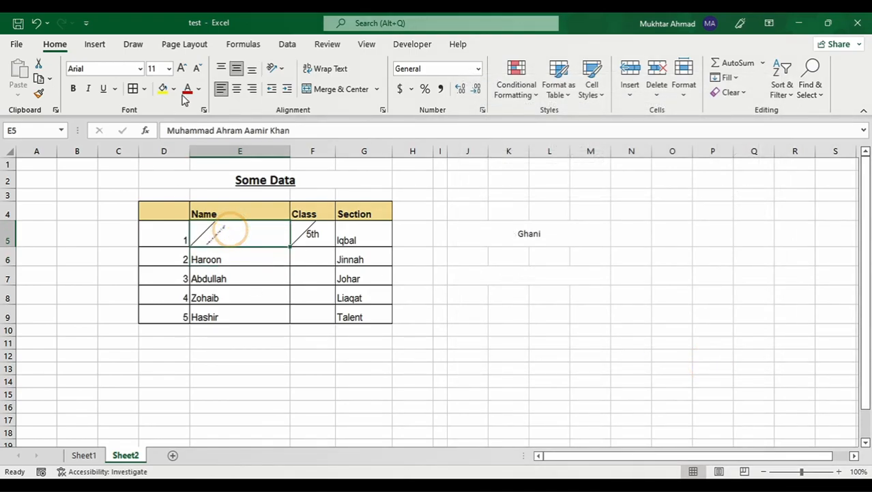
pyautogui.click(181, 69)
pyautogui.click(182, 68)
pyautogui.click(181, 69)
pyautogui.click(182, 68)
pyautogui.click(182, 68)
pyautogui.click(181, 68)
pyautogui.click(182, 69)
pyautogui.click(182, 68)
pyautogui.click(182, 69)
pyautogui.click(181, 68)
pyautogui.click(182, 68)
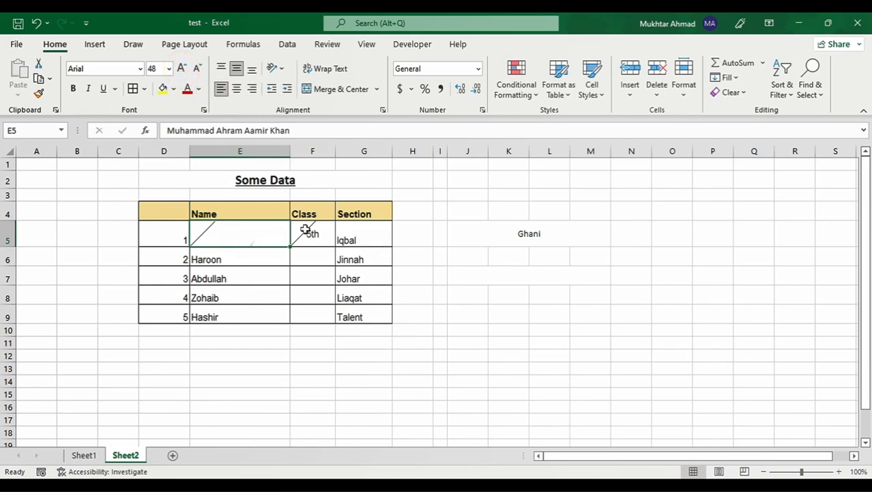
# - Set the text orientation of E5 back to 0 degrees
pyautogui.hotkey('ctrl', '1')
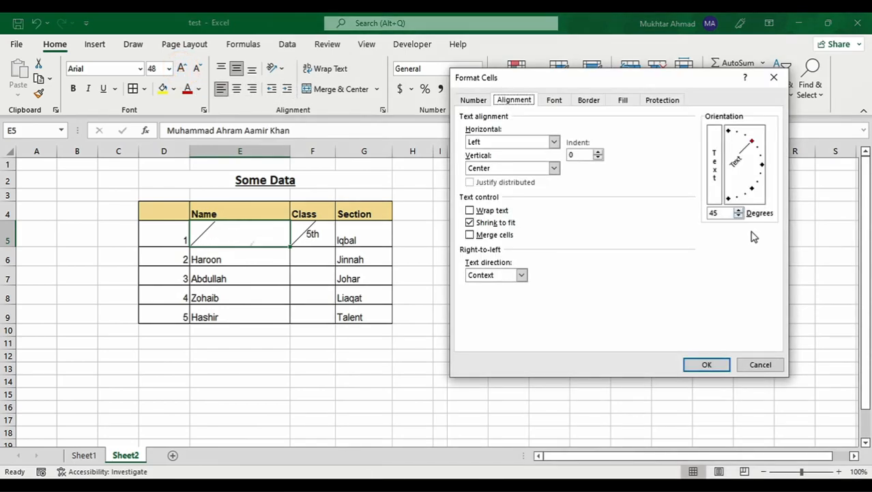
pyautogui.click(762, 165)
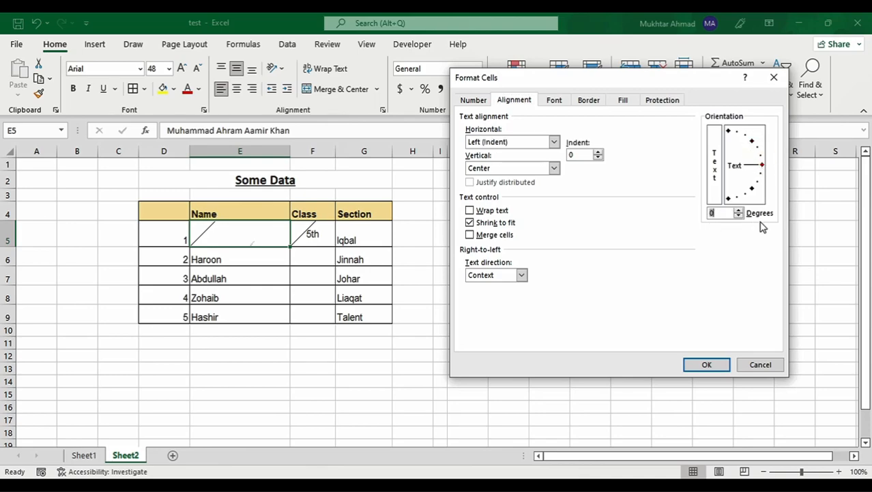
pyautogui.click(707, 365)
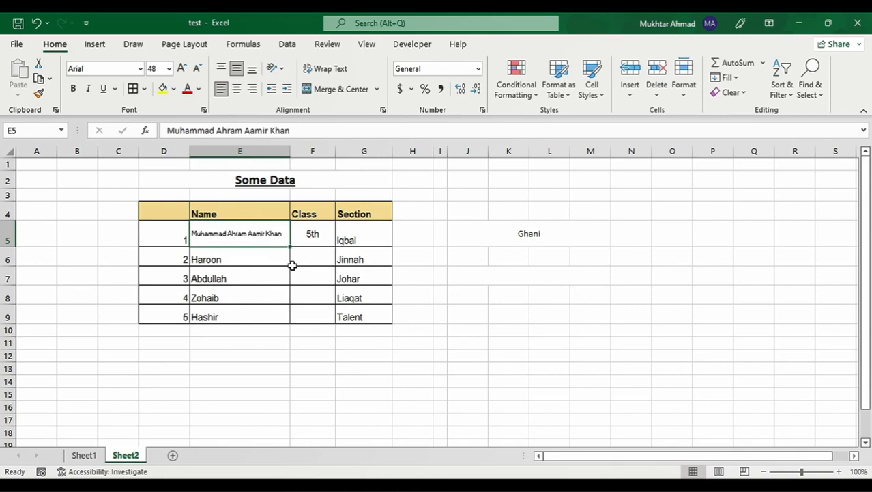
# - Apply the stacked vertical text orientation to the first Name cell, E5
pyautogui.hotkey('ctrl', '1')
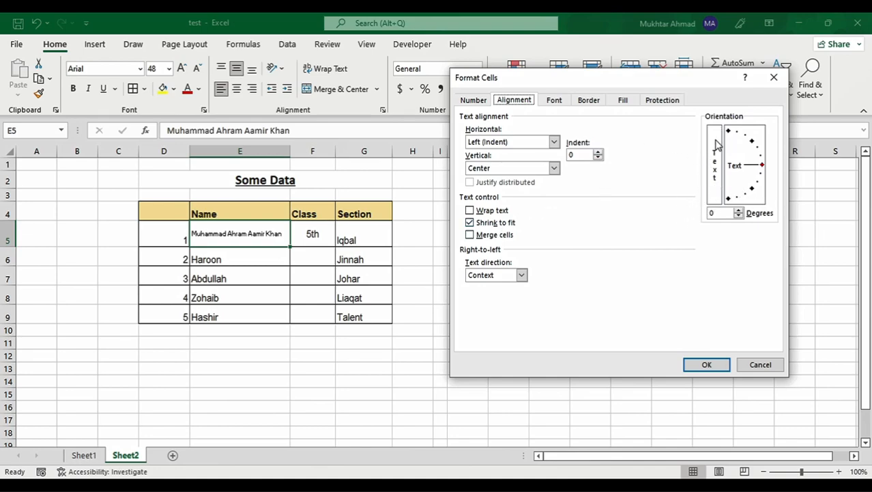
pyautogui.click(716, 196)
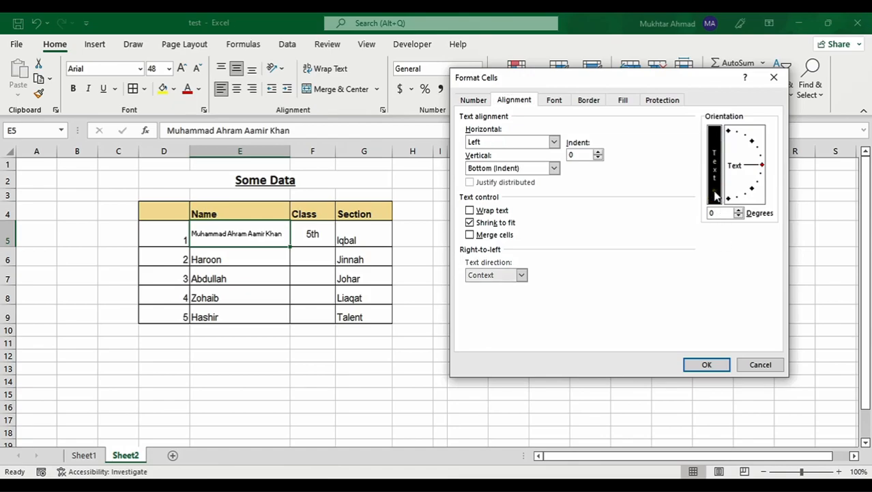
pyautogui.click(720, 366)
pyautogui.click(712, 364)
pyautogui.click(236, 236)
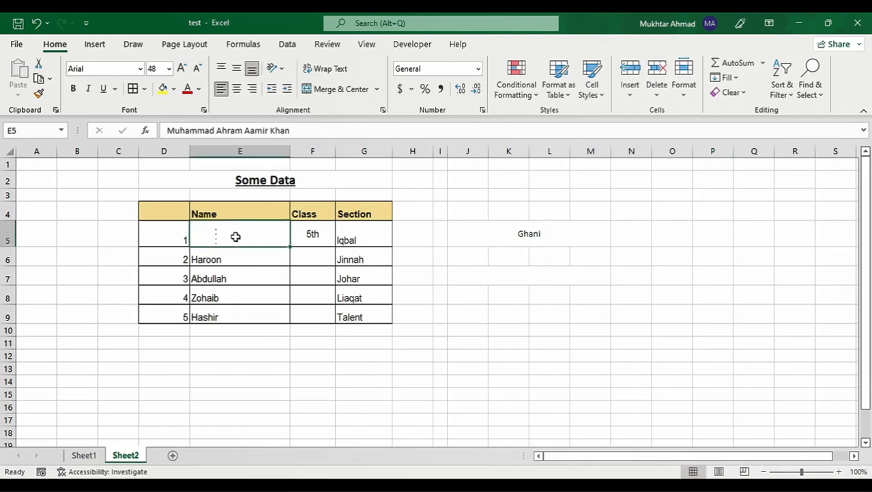
# - Turn off Shrink to fit for the first Name cell, E5, and increase the height of row 5
pyautogui.moveTo(9, 246)
pyautogui.mouseDown()
pyautogui.moveTo(10, 297)
pyautogui.moveTo(10, 241)
pyautogui.mouseUp()
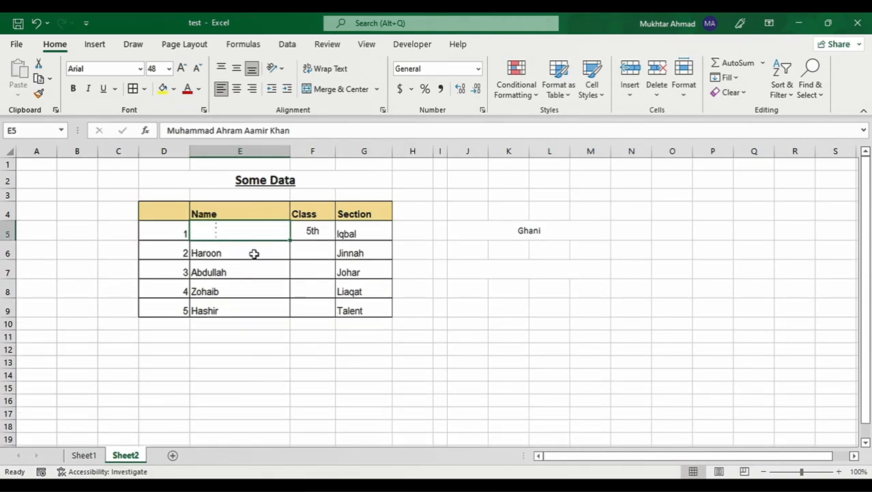
pyautogui.hotkey('ctrl', 'z')
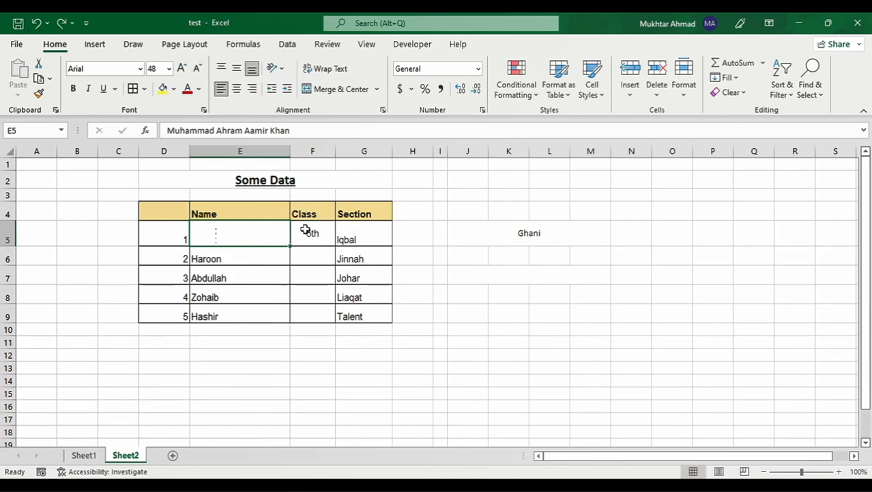
pyautogui.hotkey('ctrl', '1')
pyautogui.click(473, 213)
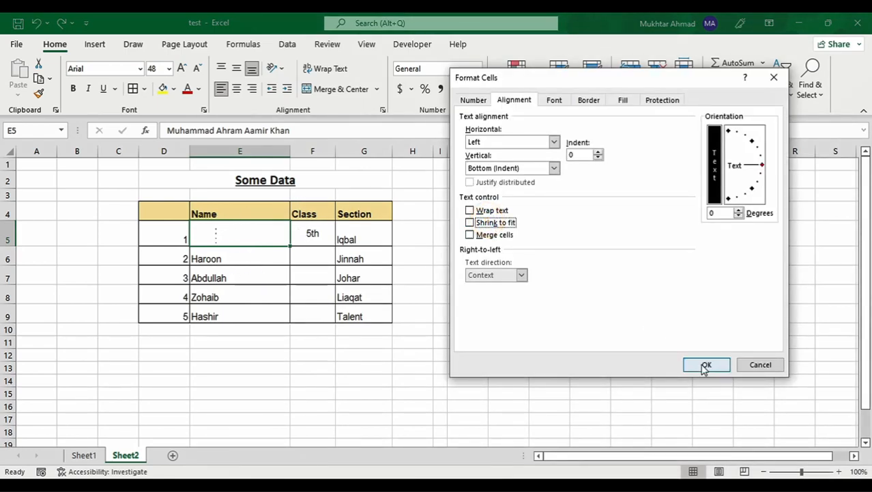
pyautogui.click(705, 365)
pyautogui.moveTo(7, 246); pyautogui.dragTo(7, 284)
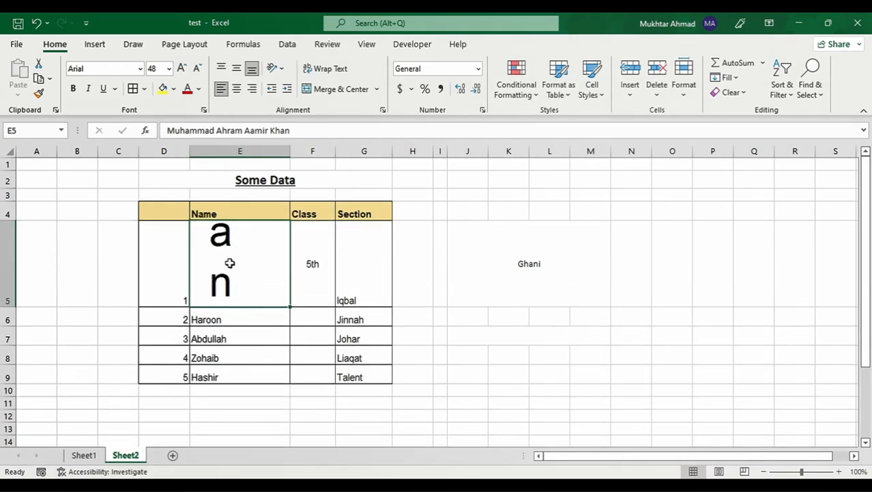
# - Reduce the font size of the first Name cell, E5, to 14
pyautogui.click(197, 69)
pyautogui.click(197, 69)
pyautogui.click(197, 69)
pyautogui.click(198, 69)
pyautogui.click(197, 69)
pyautogui.click(197, 69)
pyautogui.click(197, 69)
pyautogui.click(197, 69)
pyautogui.click(198, 69)
pyautogui.click(197, 69)
pyautogui.click(197, 69)
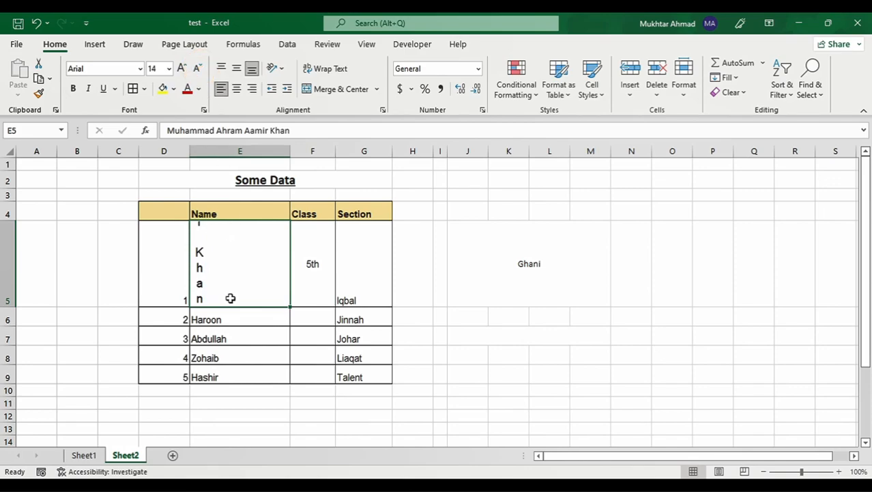
# - Make row 5 much taller to reveal more of the stacked name in E5
pyautogui.scroll(-2, 230, 287)
pyautogui.scroll(2, 227, 287)
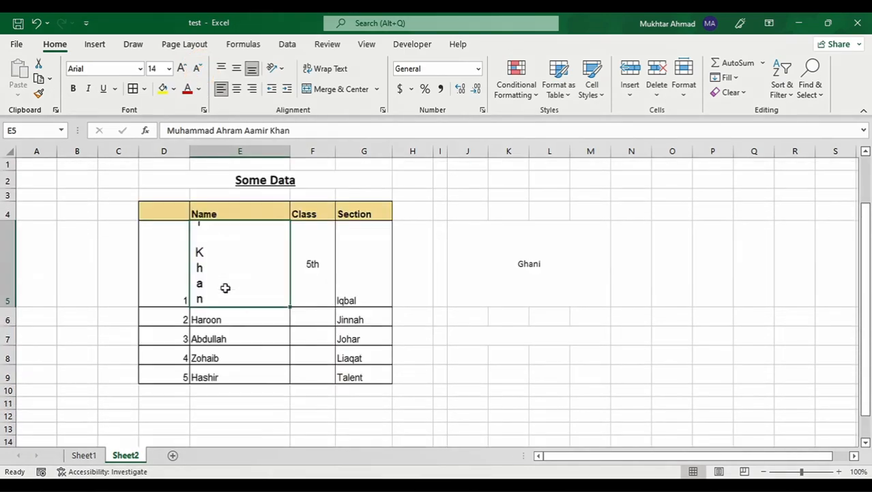
pyautogui.moveTo(10, 305); pyautogui.dragTo(10, 406)
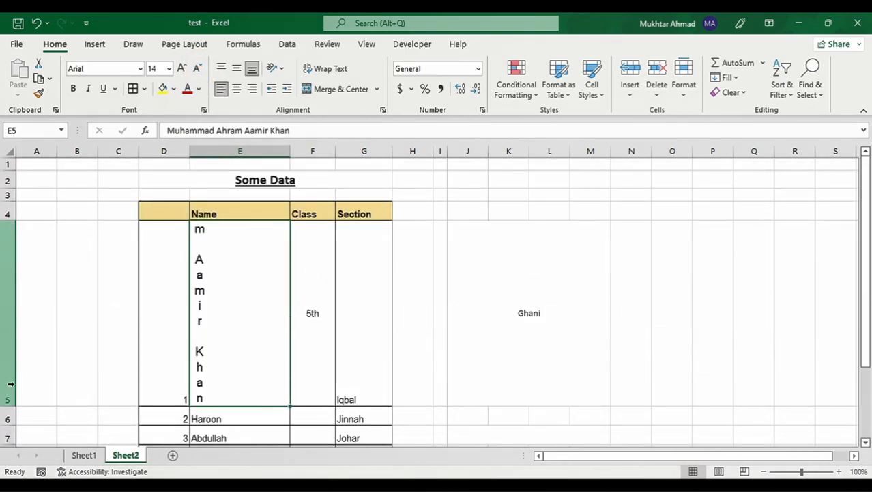
pyautogui.scroll(-2, 219, 325)
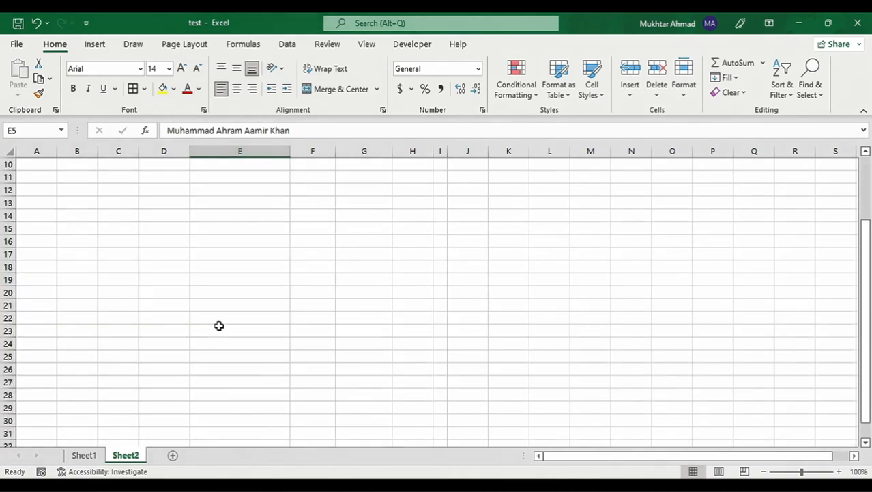
pyautogui.scroll(2, 218, 325)
# - Review the alignment and orientation settings of E5 in Format Cells and close the dialog
pyautogui.hotkey('ctrl', '1')
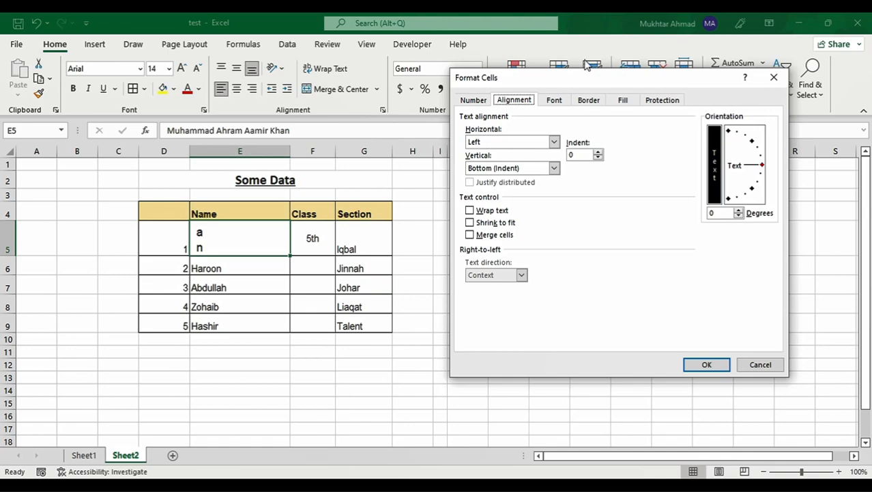
pyautogui.click(774, 78)
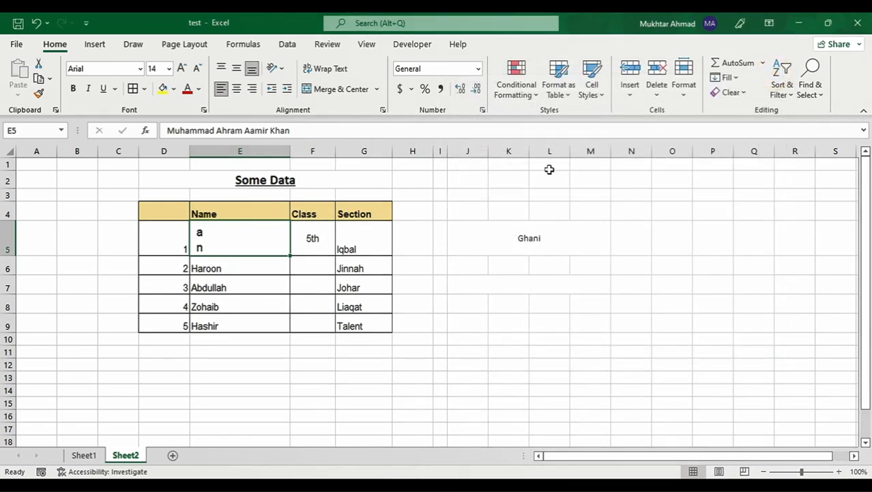